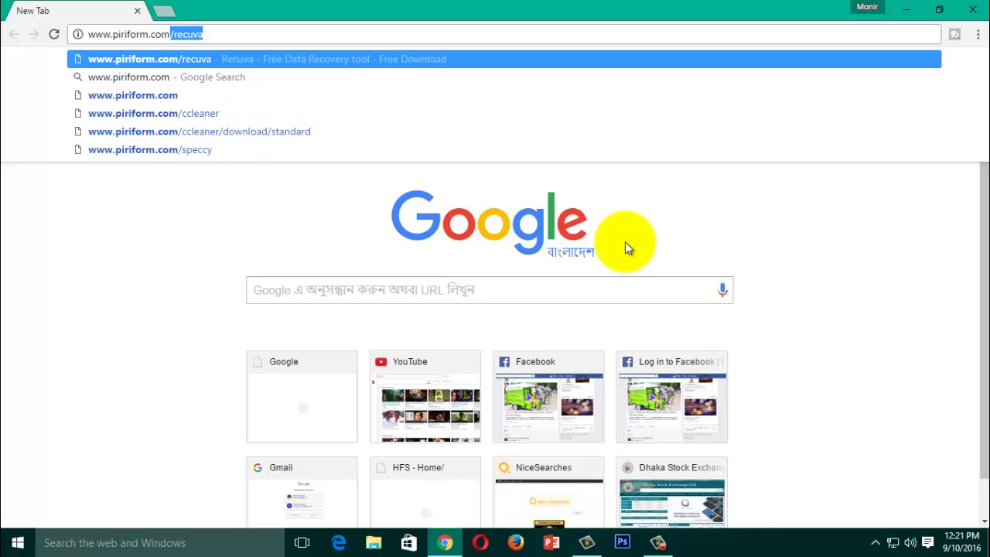
type("/")
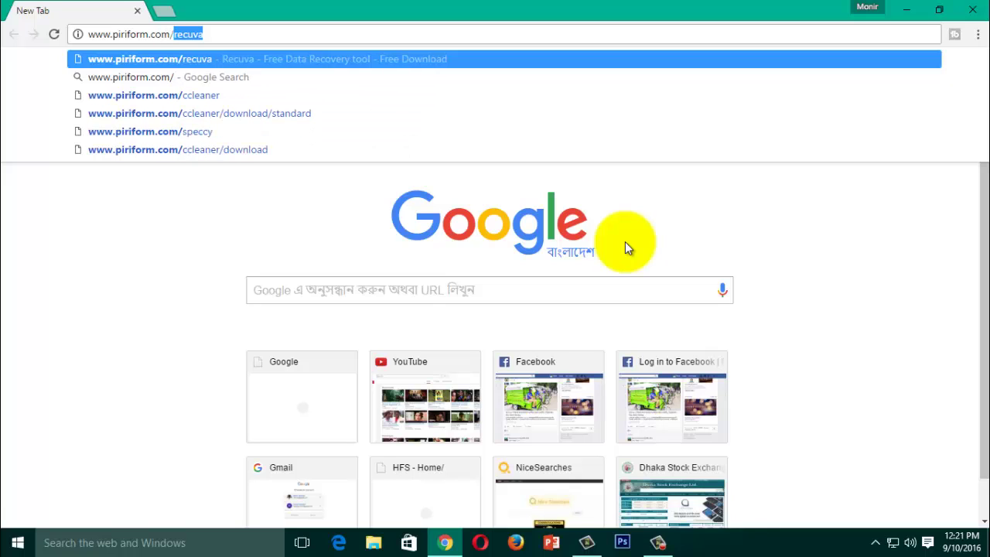
type("recuva")
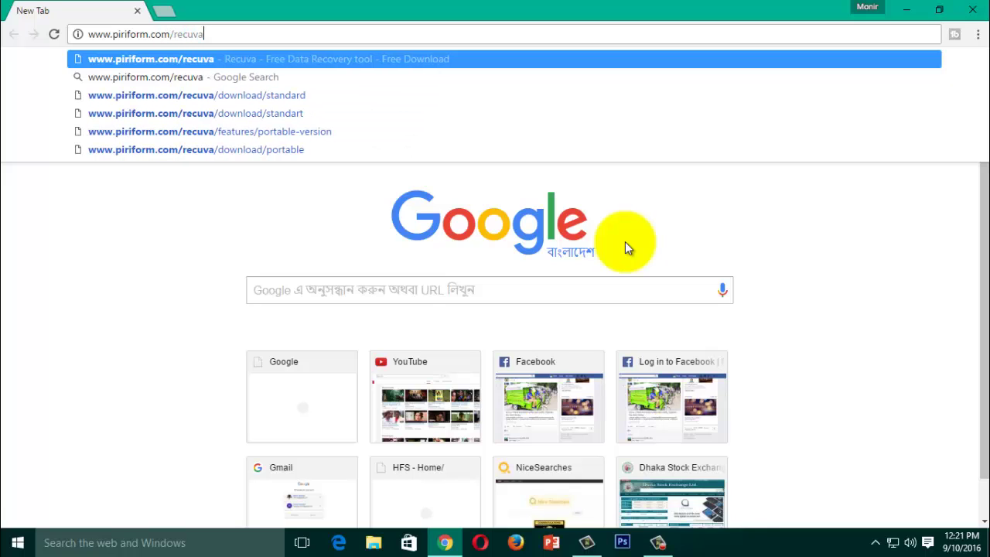
key("Return")
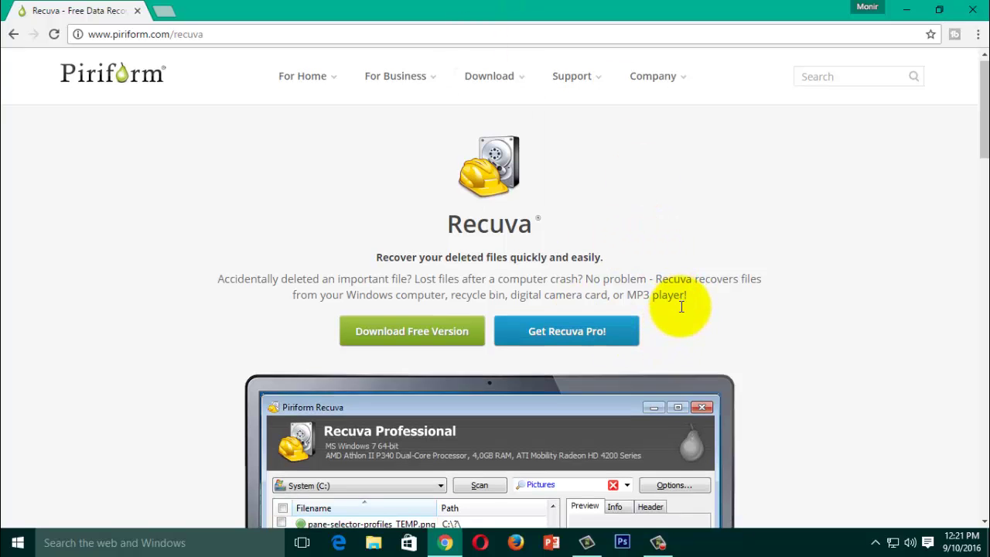
Review the Recuva page's feature descriptions and compare the Free, Professional and CCleaner Professional Plus versions
scroll(681, 309, "down", 1)
scroll(680, 311, "down", 5)
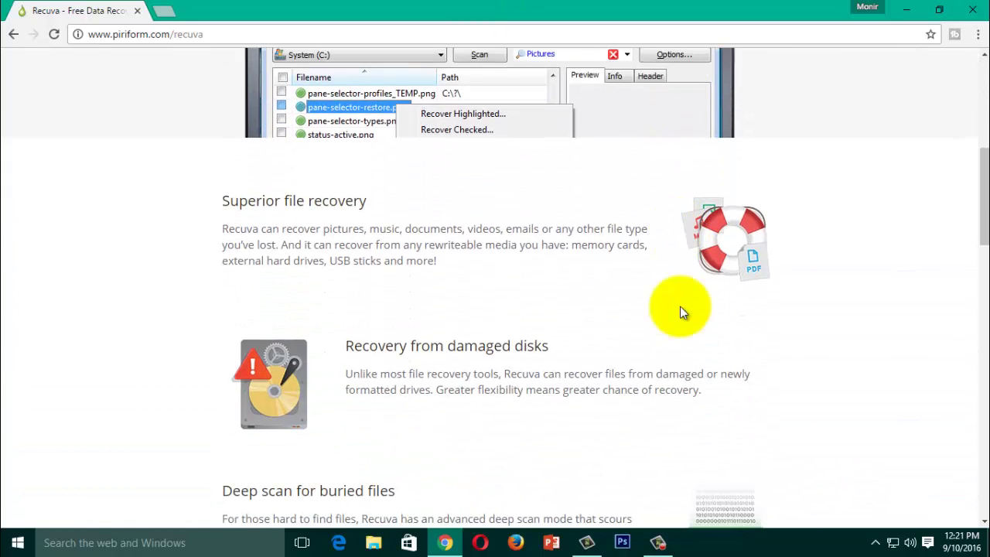
scroll(680, 307, "down", 7)
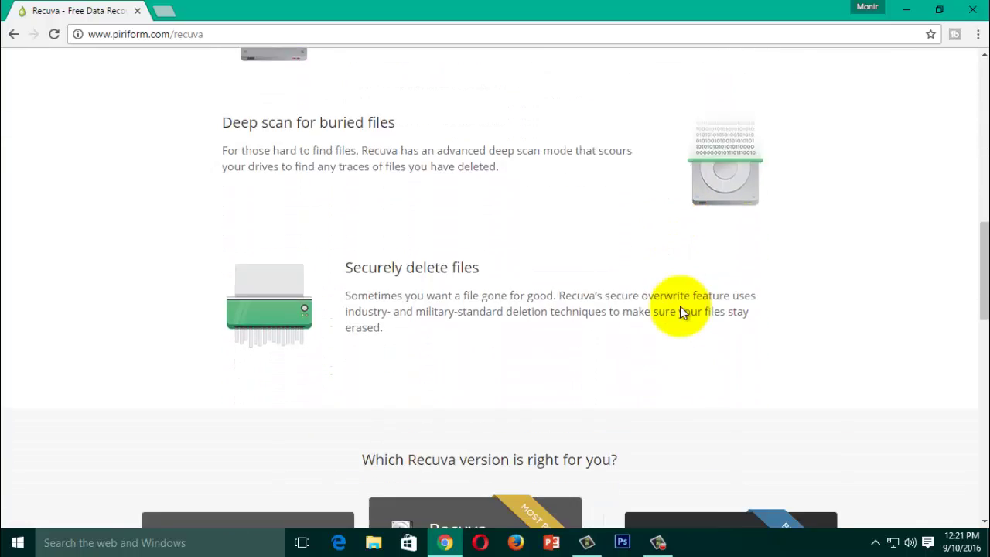
scroll(680, 306, "down", 3)
scroll(680, 306, "down", 1)
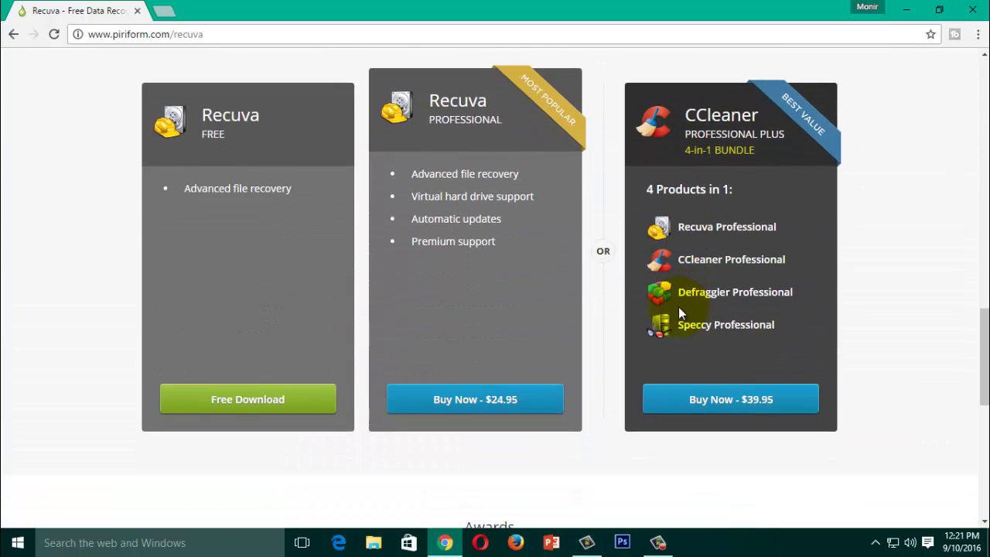
scroll(678, 306, "up", 1)
scroll(679, 307, "up", 1)
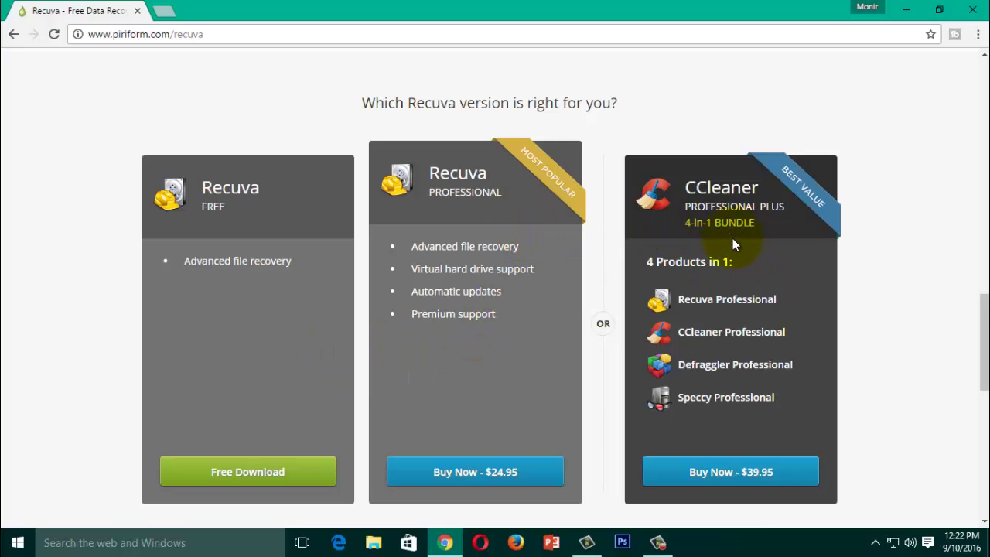
scroll(555, 343, "down", 1)
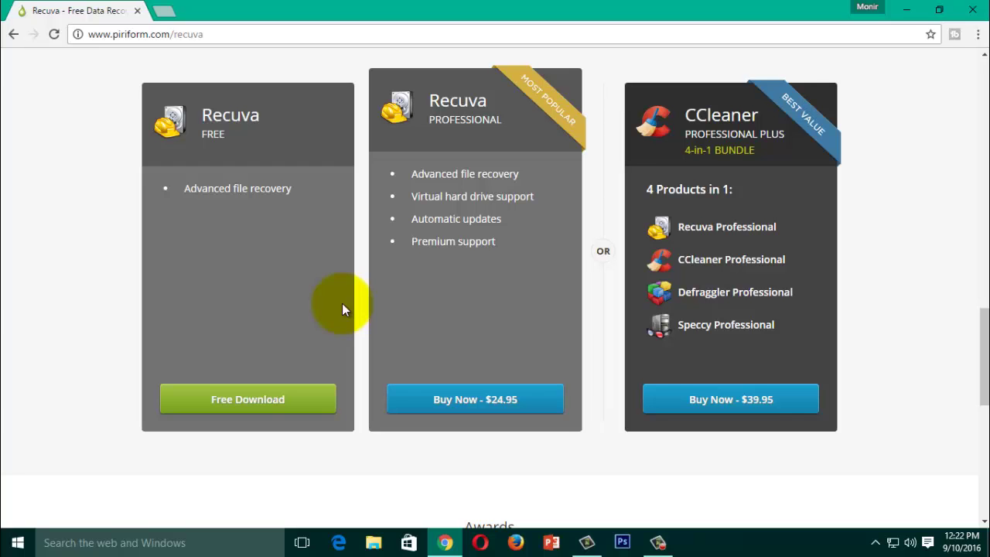
Choose the free download of Recuva and get it from Piriform.com
scroll(313, 342, "down", 1)
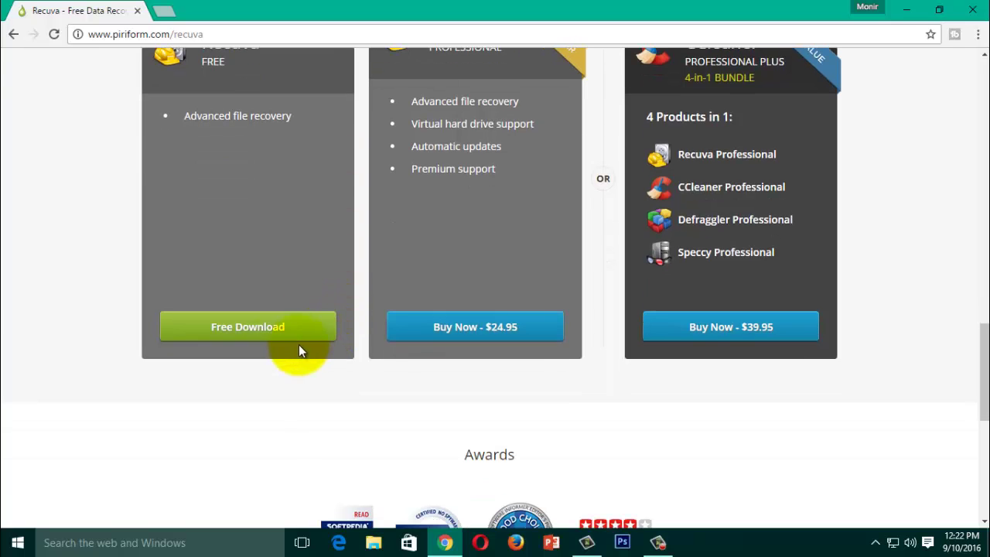
left_click(260, 328)
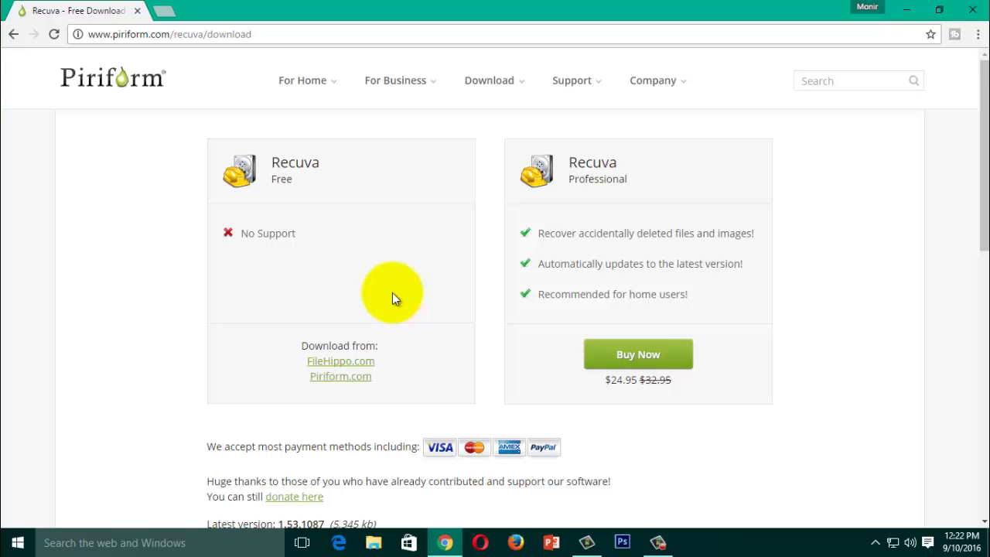
scroll(392, 298, "down", 1)
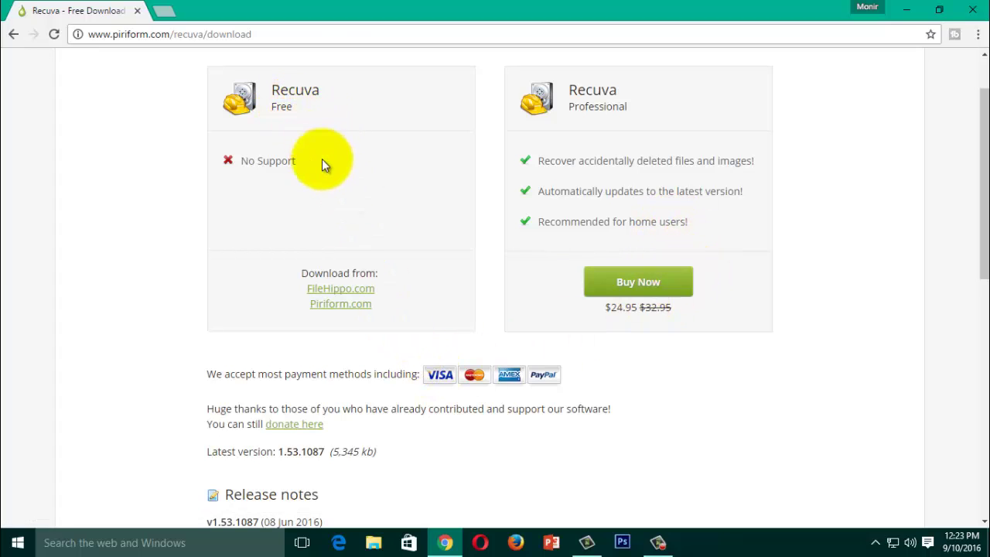
left_click(346, 307)
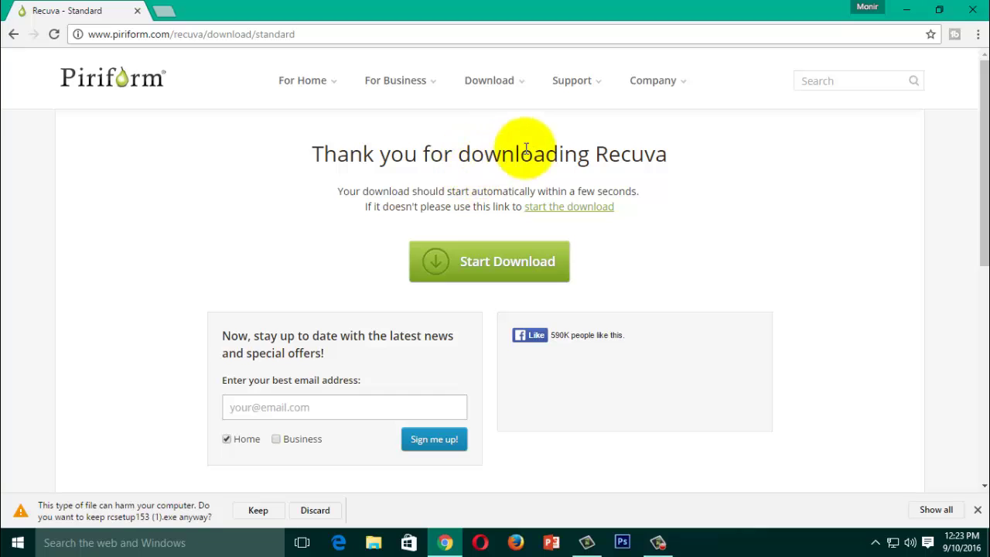
Start the Recuva download again, keep rcsetup153 (2).exe and discard the duplicate rcsetup153 (1).exe
left_click(505, 279)
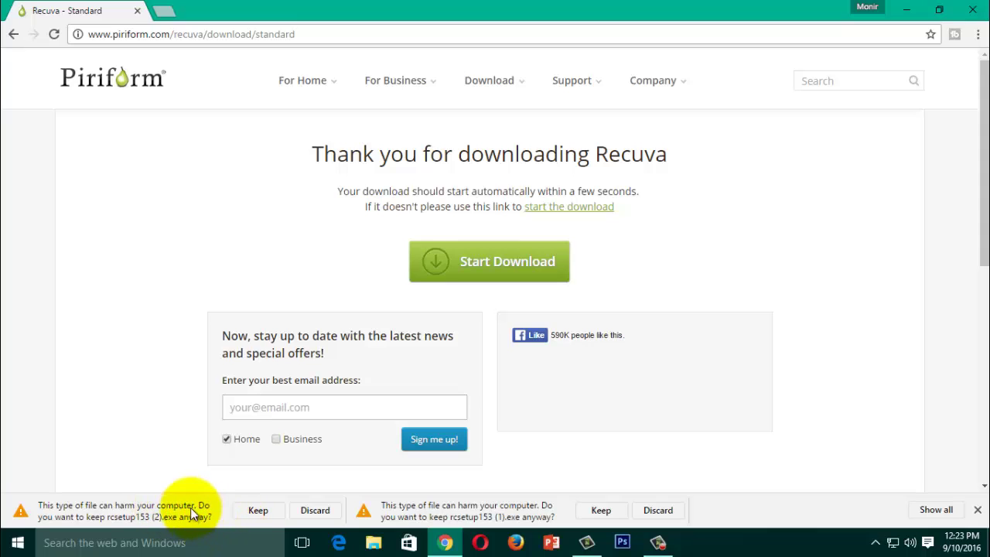
left_click(259, 511)
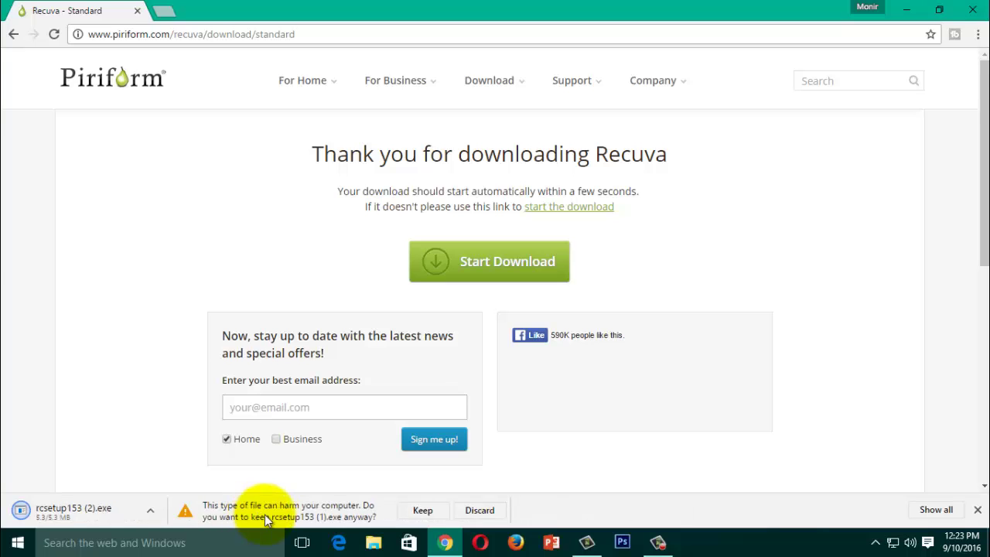
left_click(480, 511)
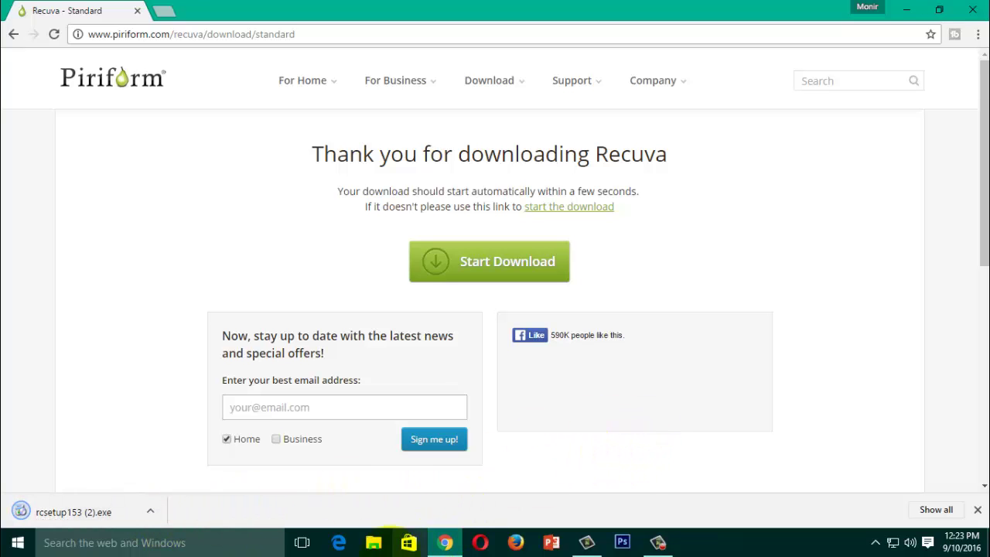
Switch to File Explorer, launch the rcsetup153 installer from the Downloads folder and minimize the folder window
left_click(374, 541)
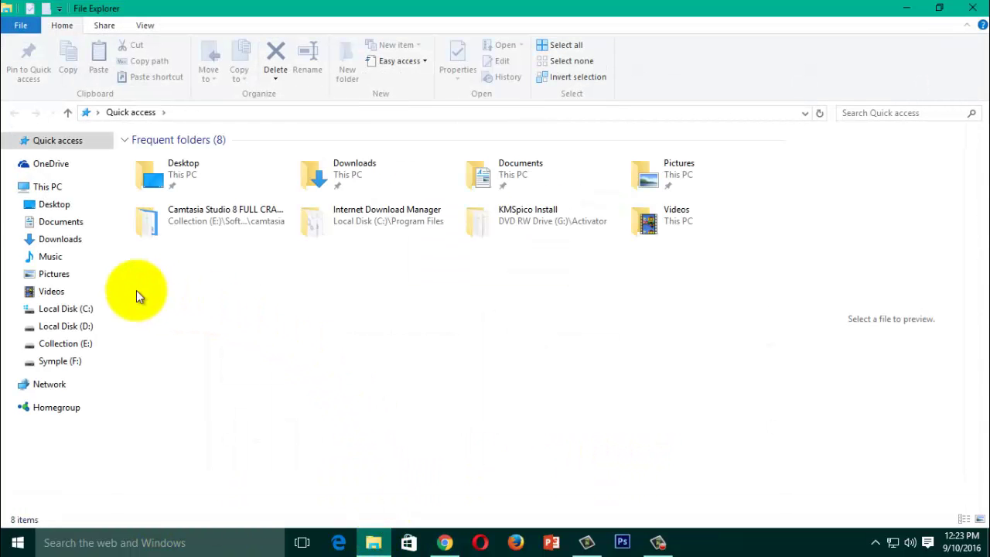
left_click(62, 223)
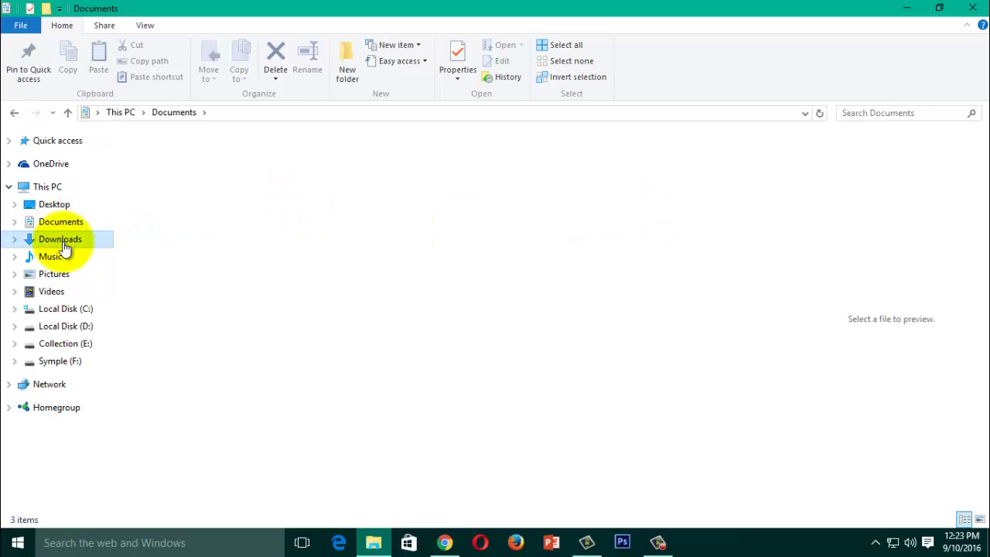
left_click(62, 239)
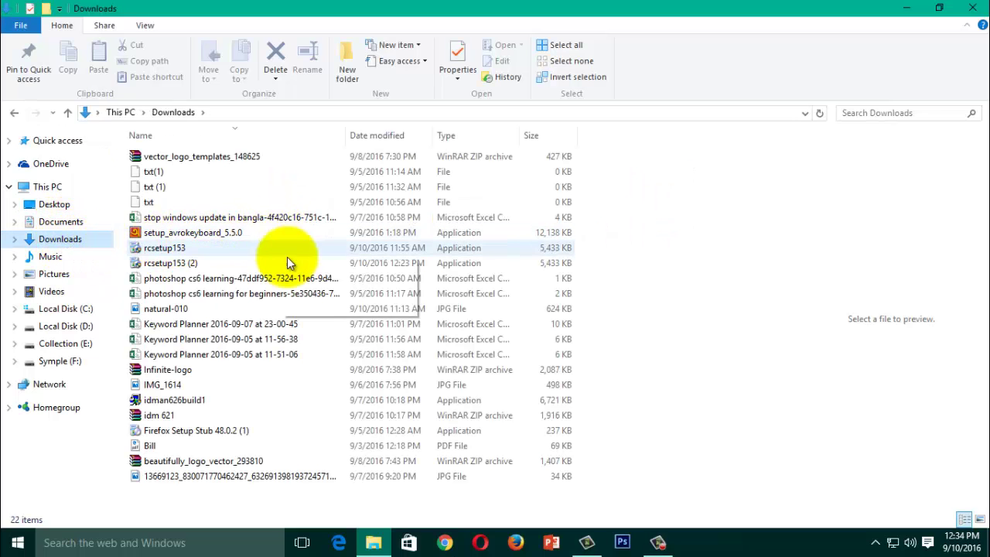
left_click(205, 247)
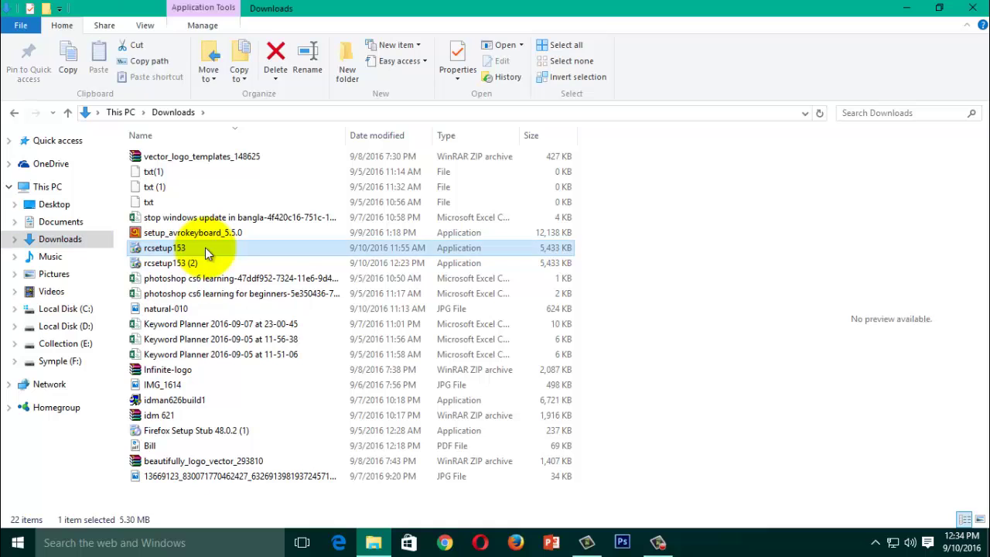
left_click(205, 248, "ctrl")
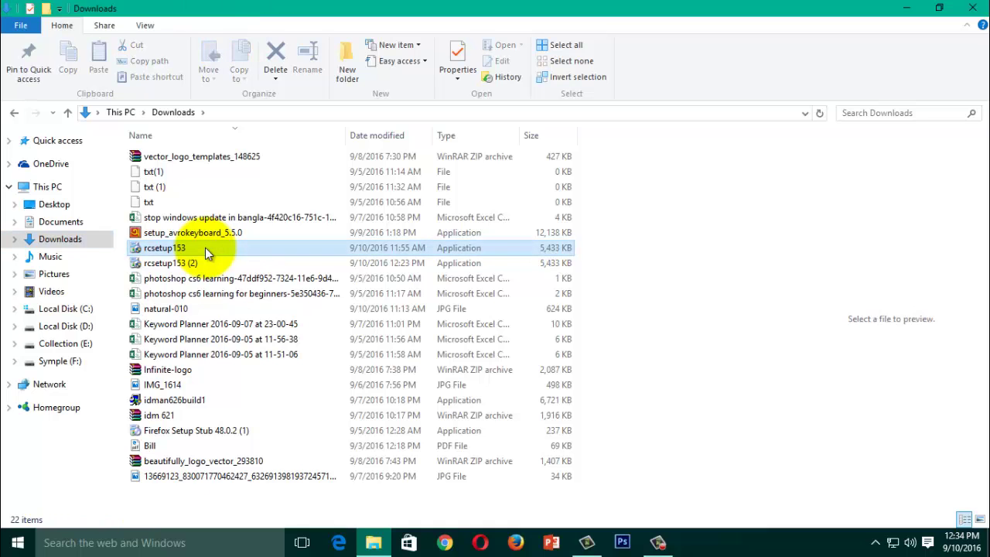
left_click(205, 247)
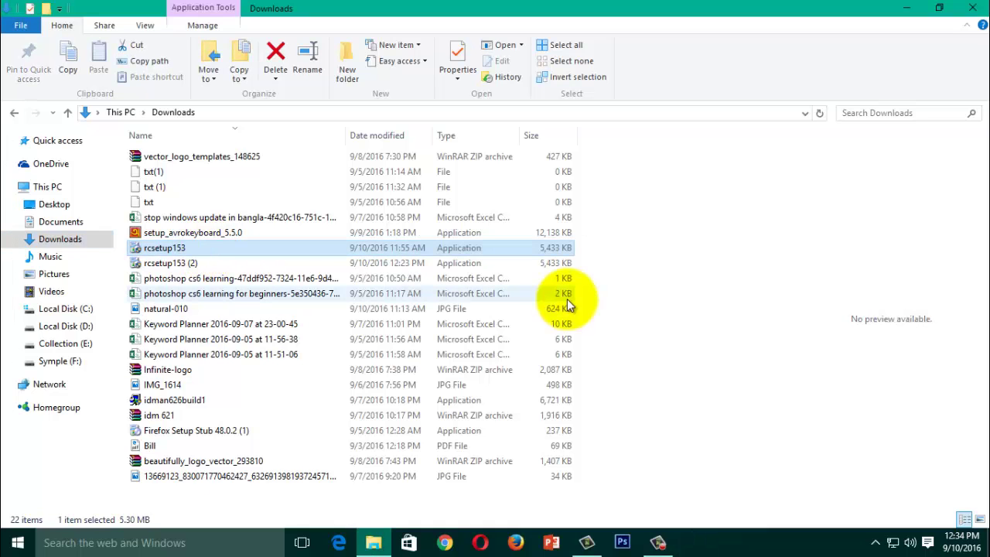
left_click(910, 7)
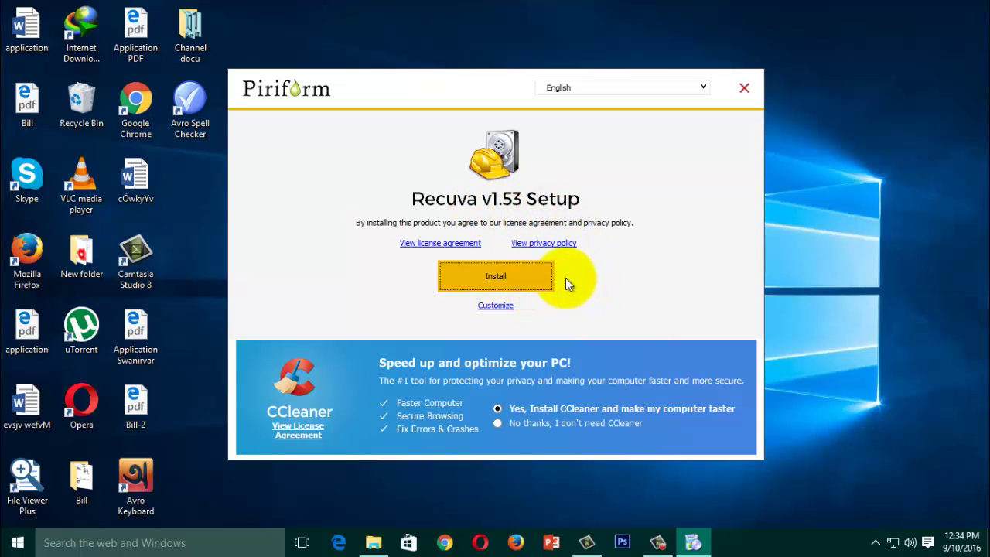
Install Recuva v1.53 and finish the setup with the option to reboot manually later
left_click(513, 277)
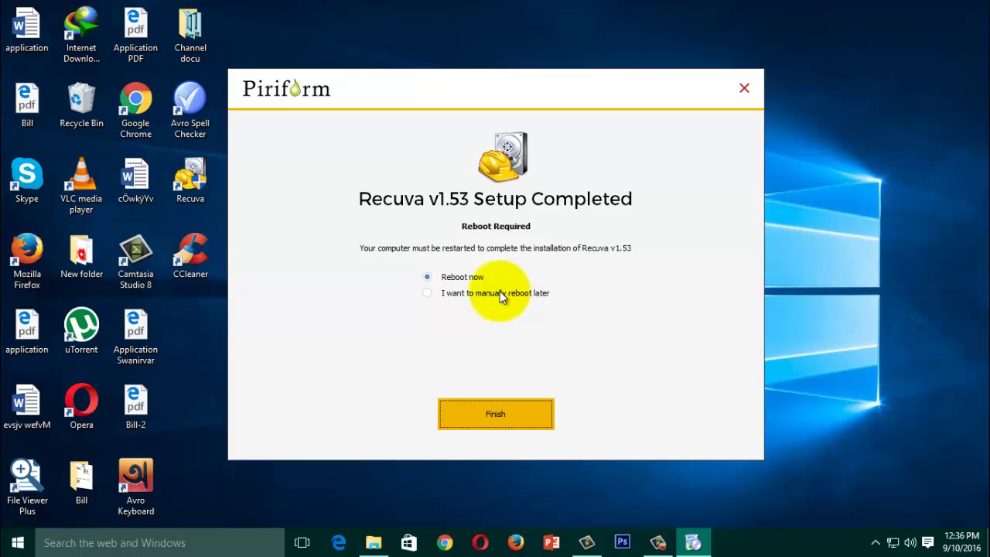
left_click(431, 296)
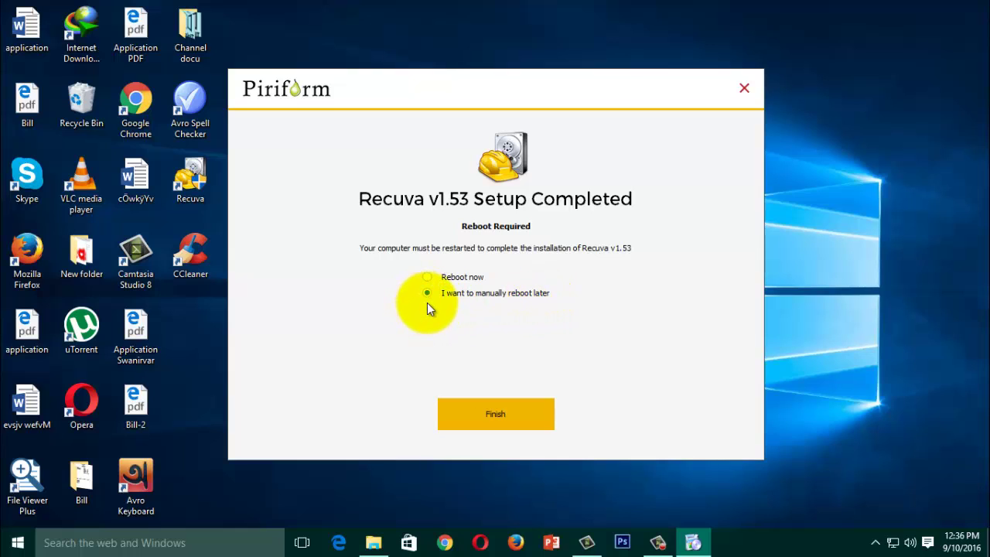
left_click(501, 415)
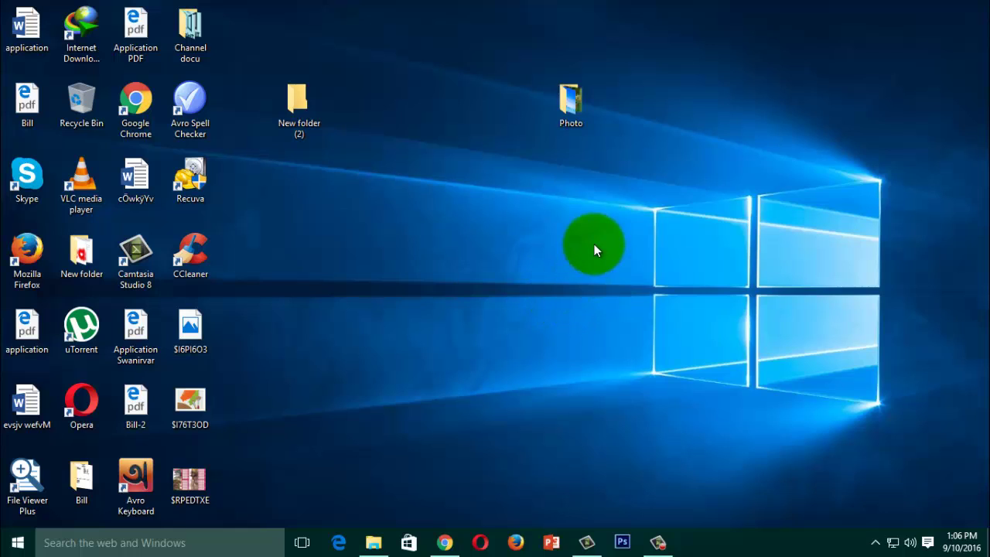
Open the desktop's Photo folder and view its pictures one after another, starting with image1
double_click(573, 116)
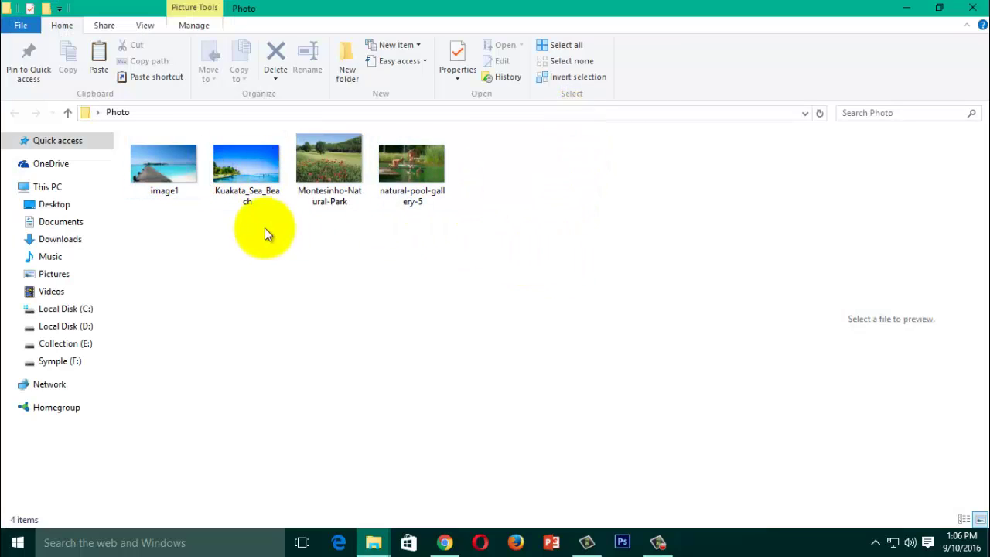
right_click(174, 163)
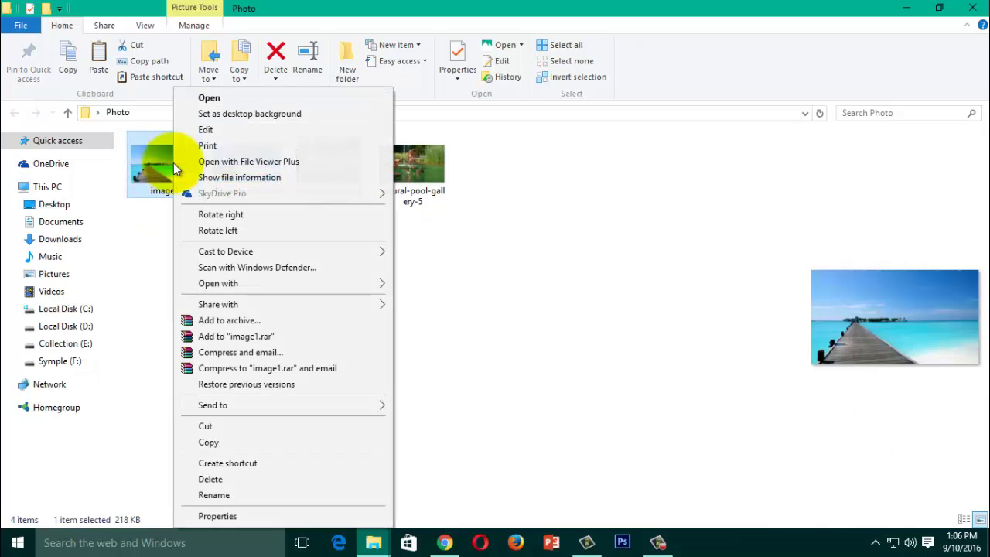
left_click(517, 222)
left_click(177, 167)
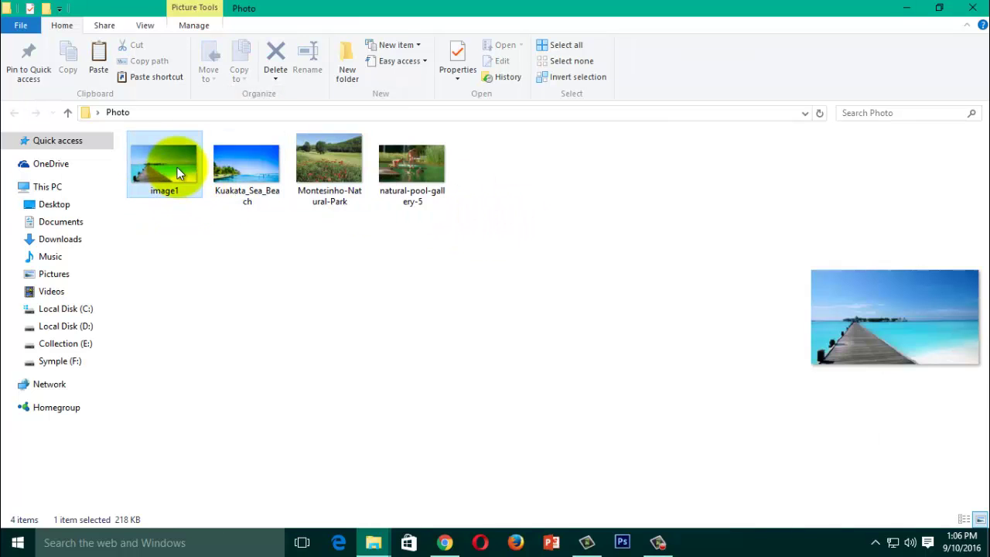
right_click(177, 168)
left_click(241, 98)
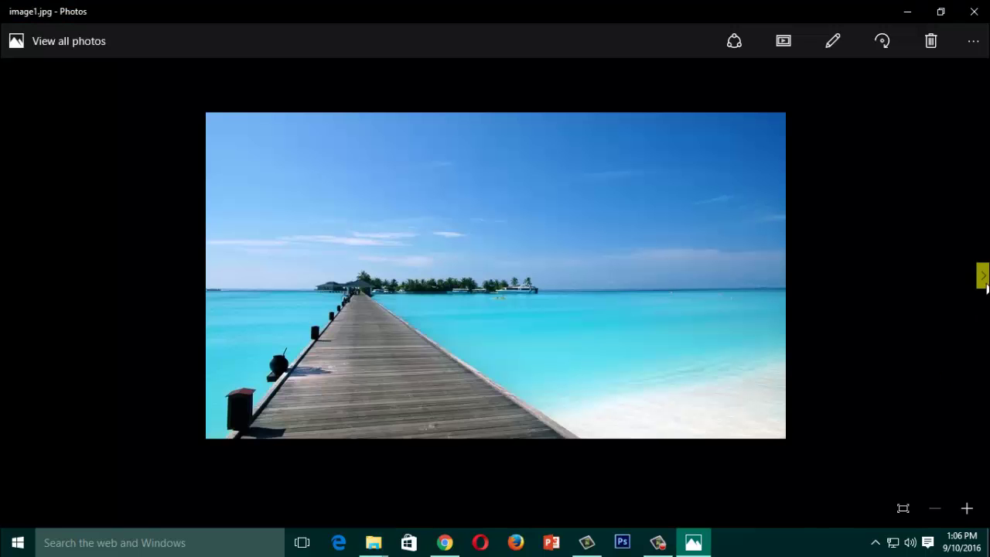
left_click(986, 283)
left_click(986, 283)
left_click(987, 284)
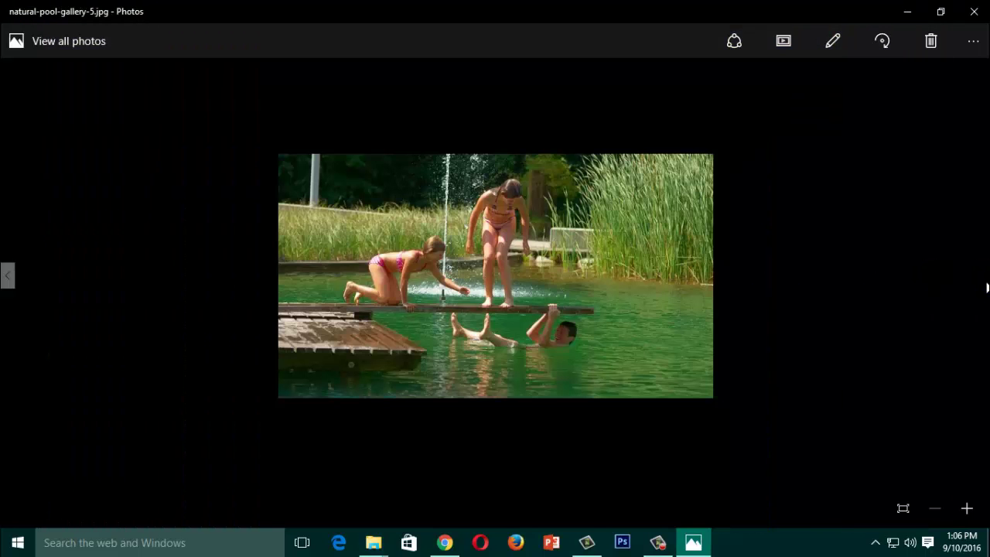
left_click(975, 11)
Delete all four pictures from the Photo folder and close the folder
left_click_drag(566, 269, 131, 149)
right_click(235, 164)
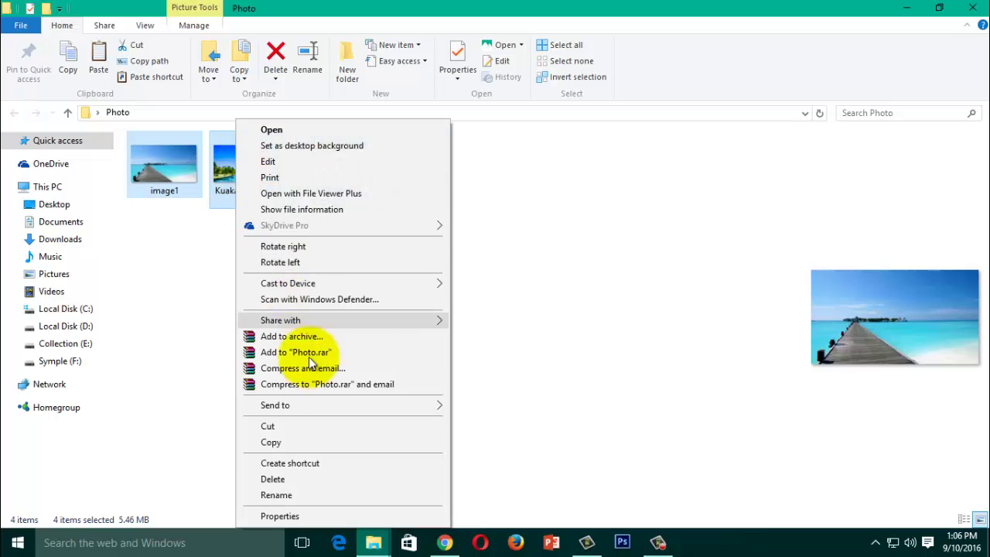
left_click(303, 479)
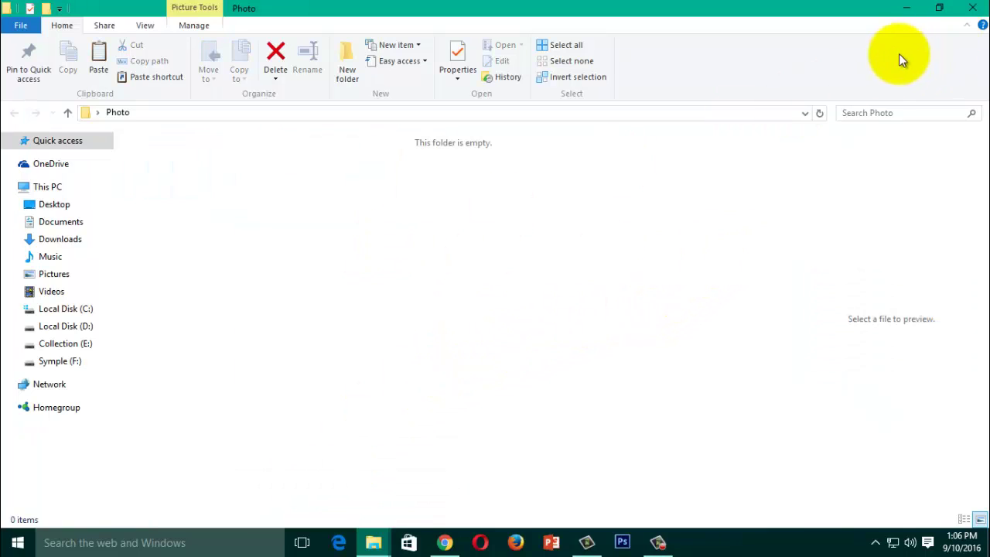
left_click(973, 8)
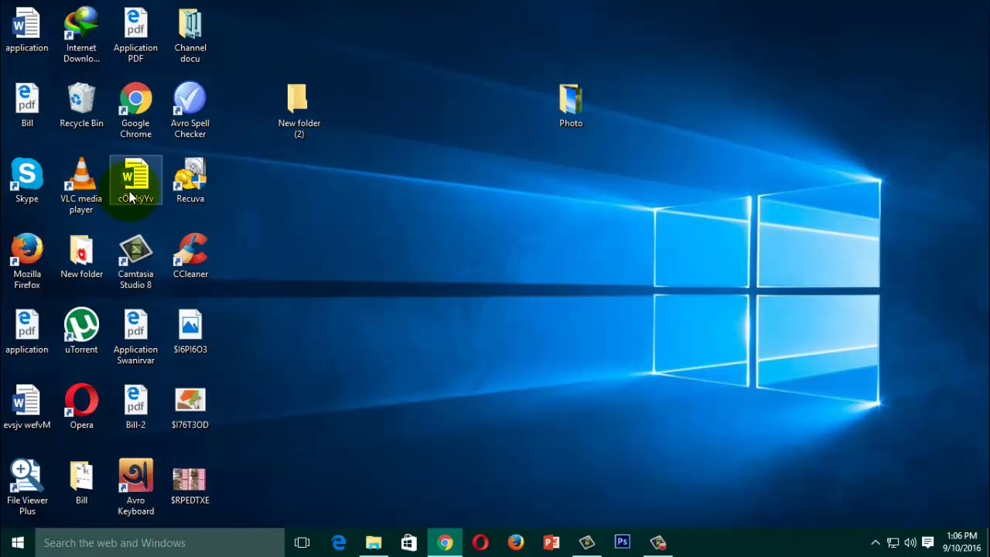
Empty the Recycle Bin and confirm the permanent deletion of its items
right_click(81, 106)
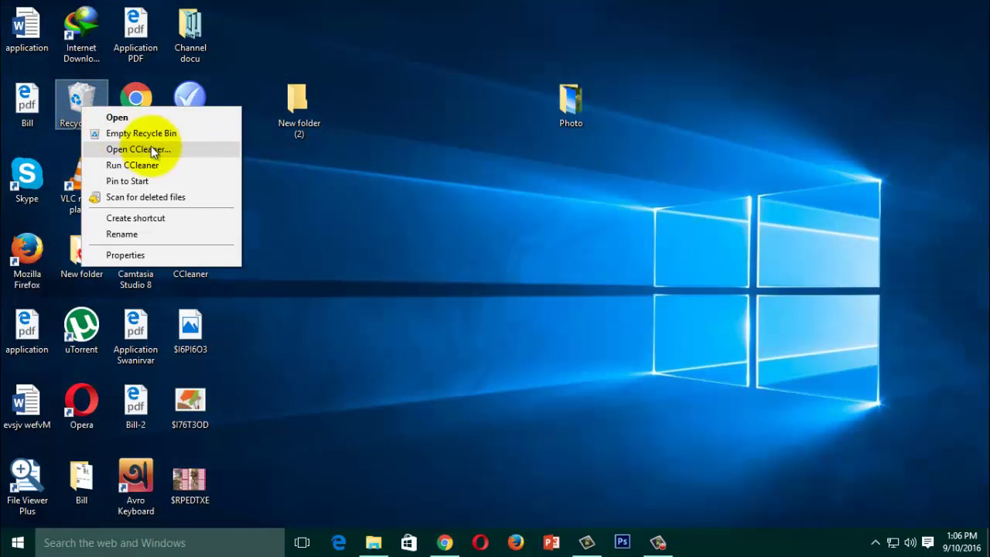
left_click(179, 136)
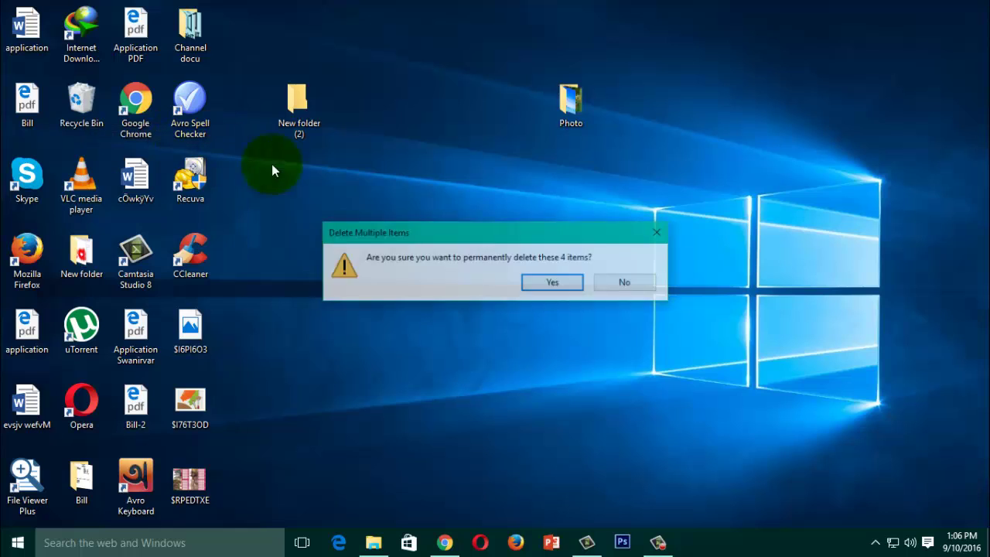
left_click(554, 283)
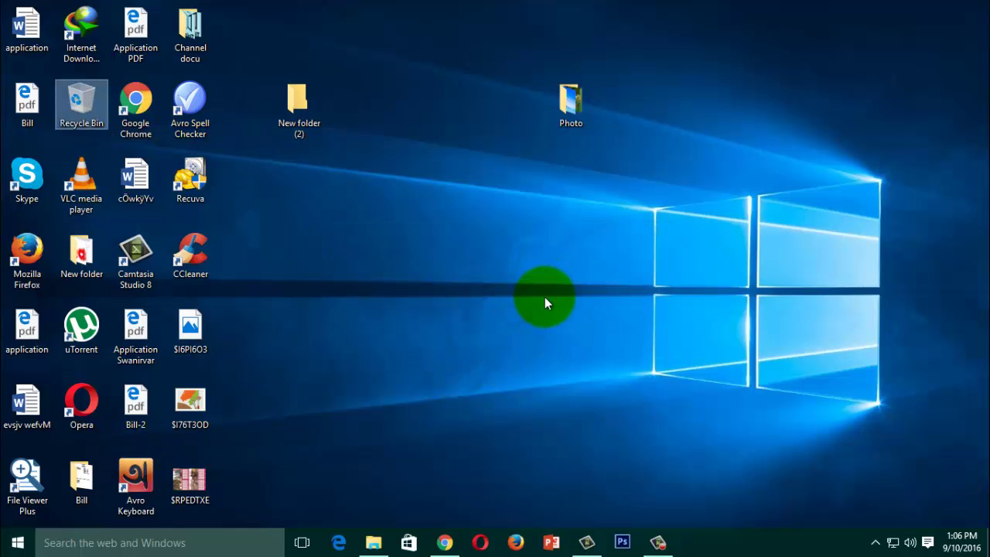
Open the desktop's Photo folder to check its contents and close it again
left_click(573, 118)
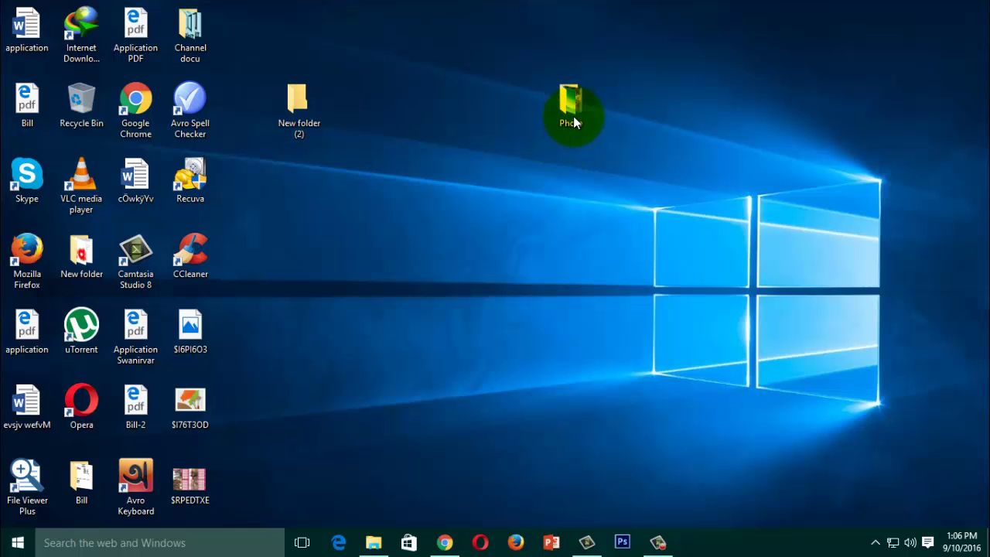
double_click(573, 117)
left_click(973, 7)
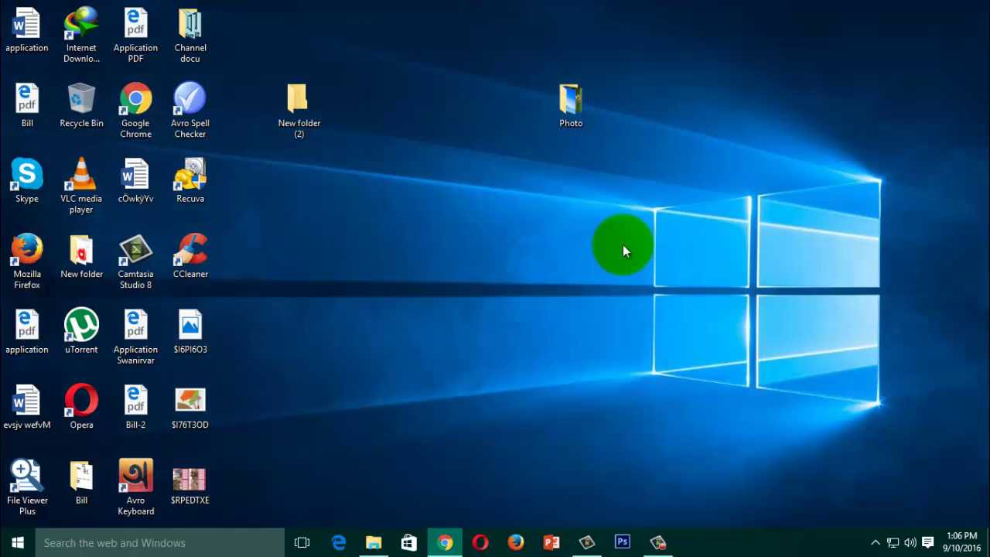
Launch Recuva from the desktop and continue past the wizard's welcome page
double_click(193, 181)
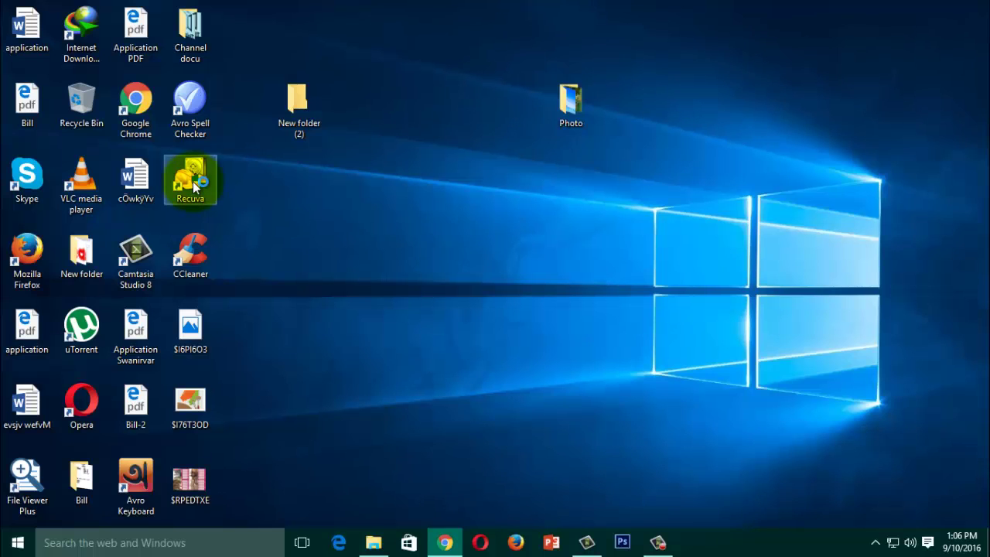
left_click(567, 303)
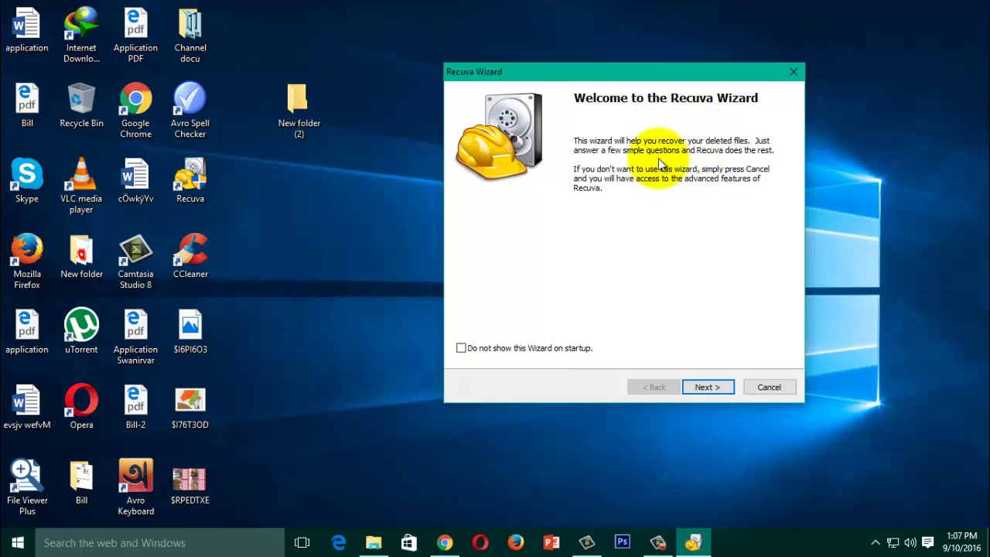
left_click(707, 387)
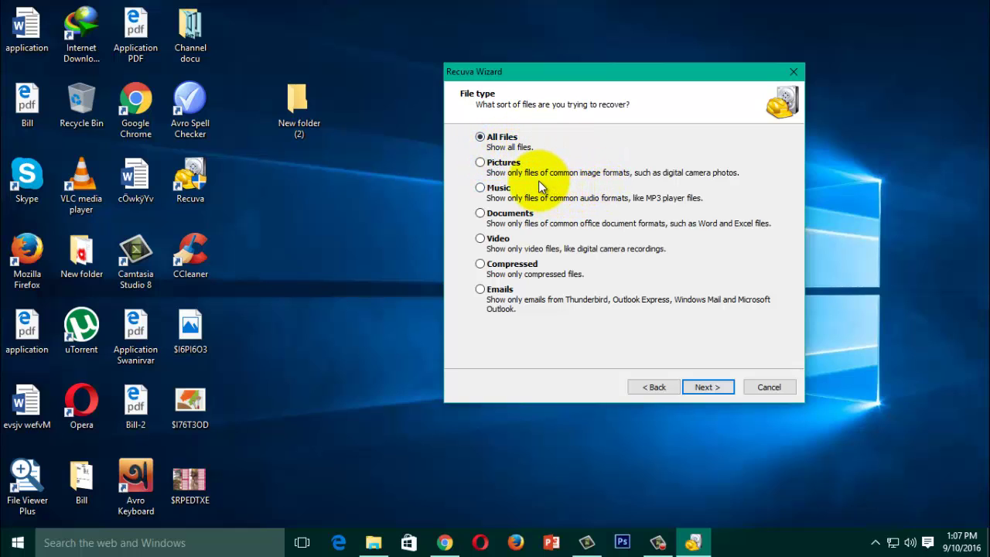
Try the wizard's different file types, settle on Pictures and continue to the file location page
left_click(481, 163)
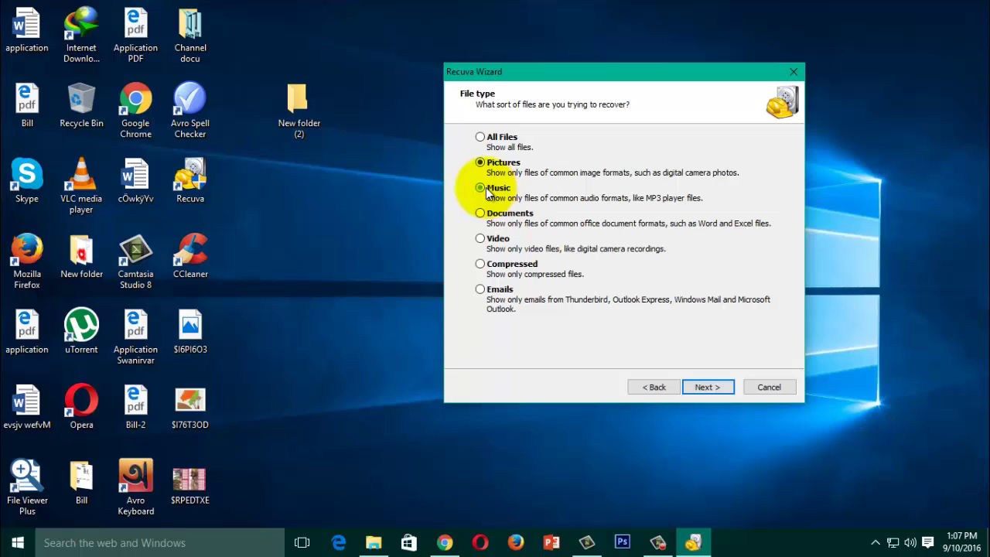
left_click(487, 191)
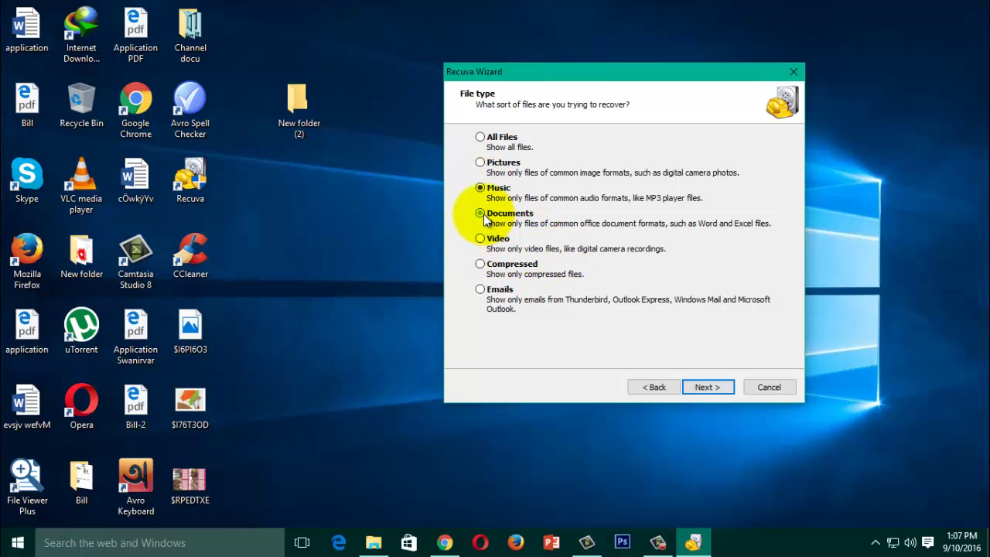
left_click(480, 240)
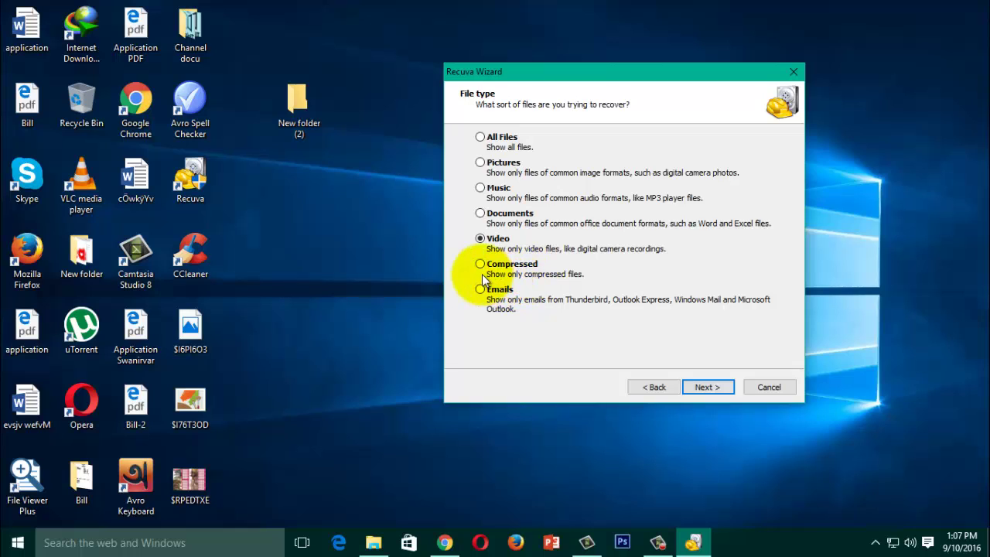
left_click(480, 264)
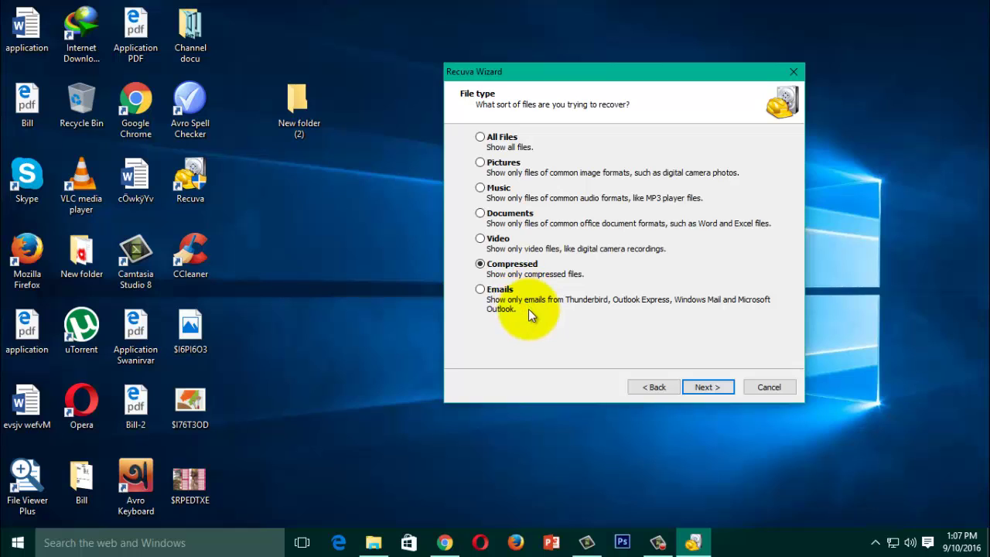
left_click(482, 290)
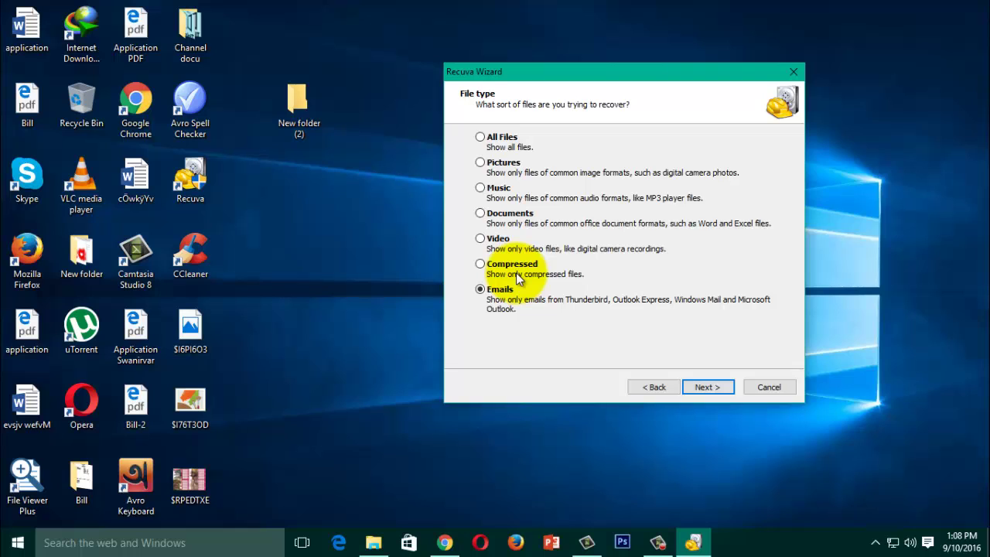
left_click(480, 163)
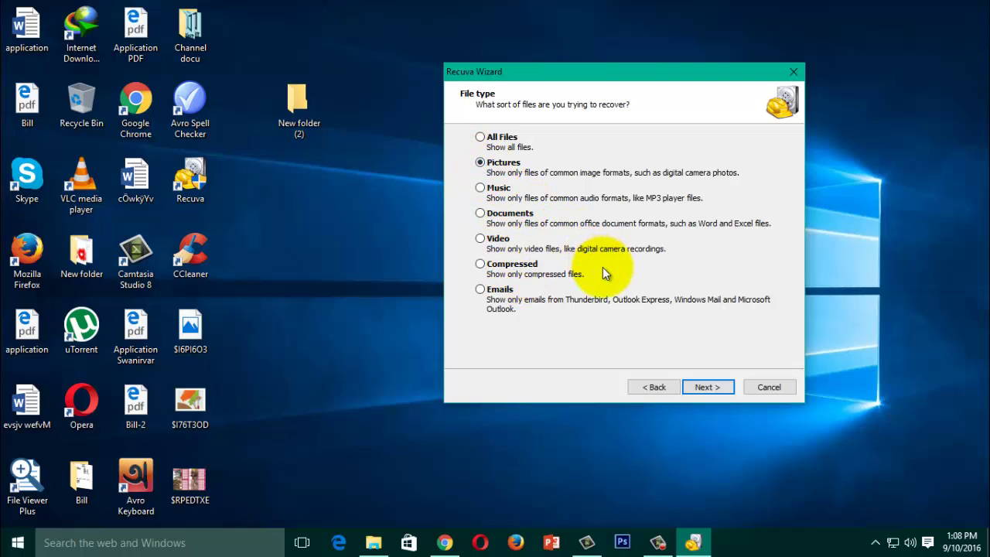
left_click(718, 390)
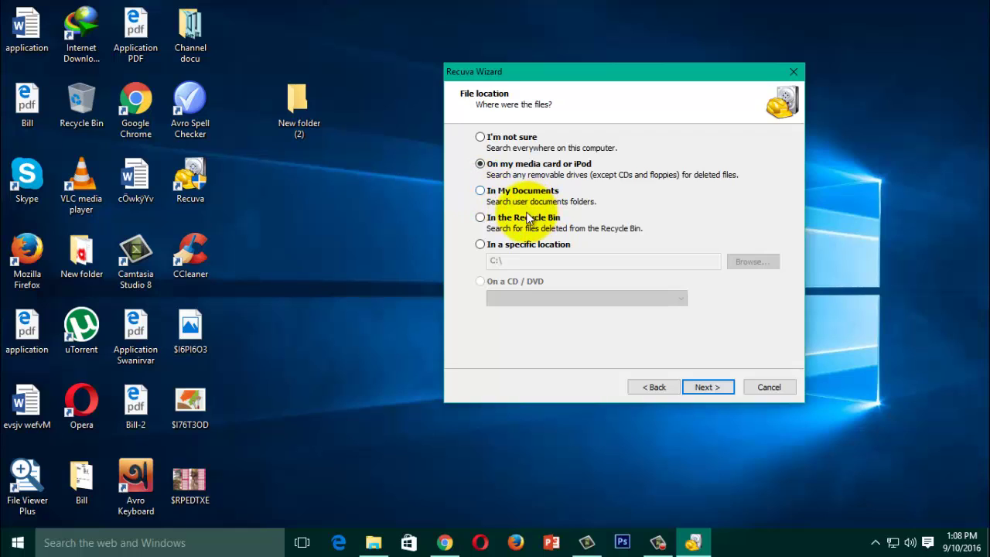
Set the file location to In the Recycle Bin and start the search with Deep Scan disabled
left_click(481, 191)
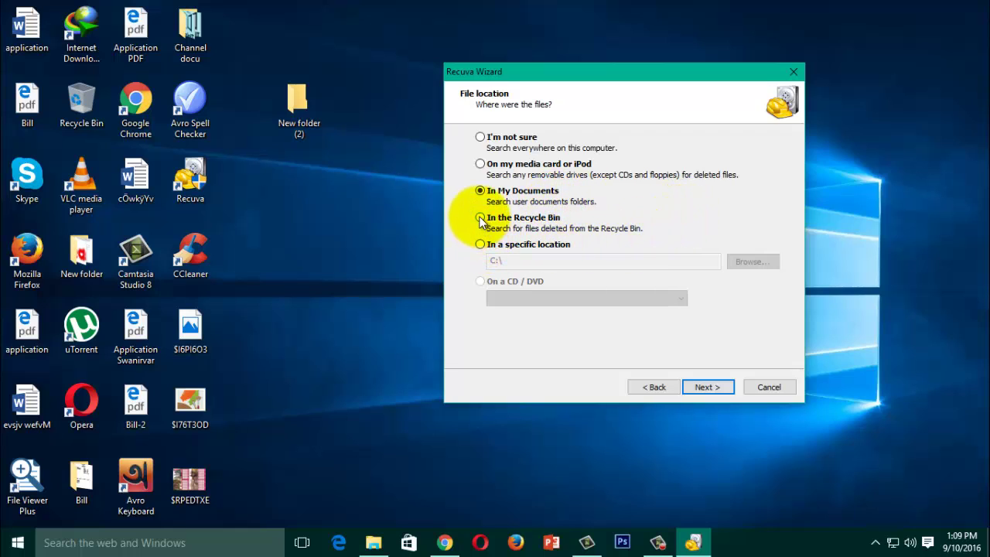
left_click(523, 217)
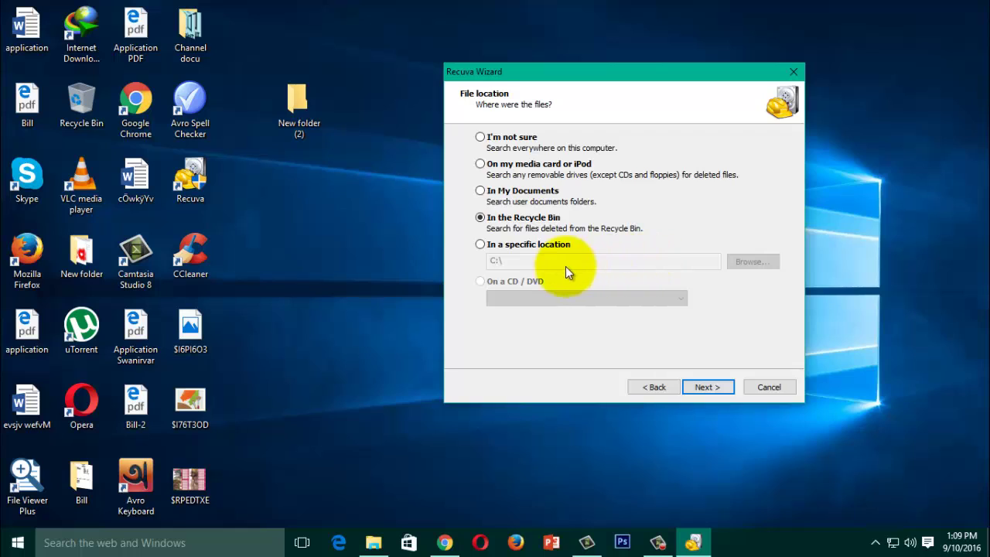
left_click(481, 245)
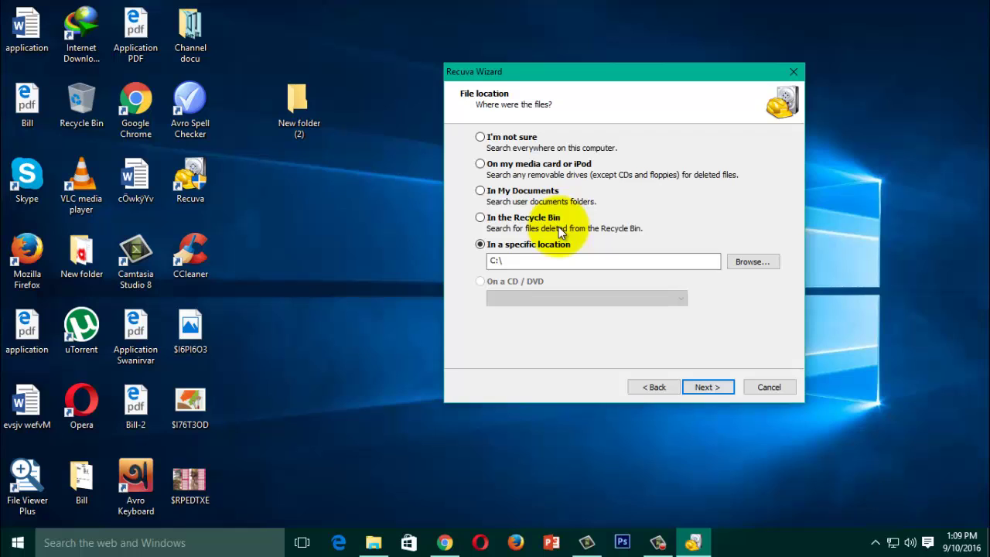
left_click(492, 220)
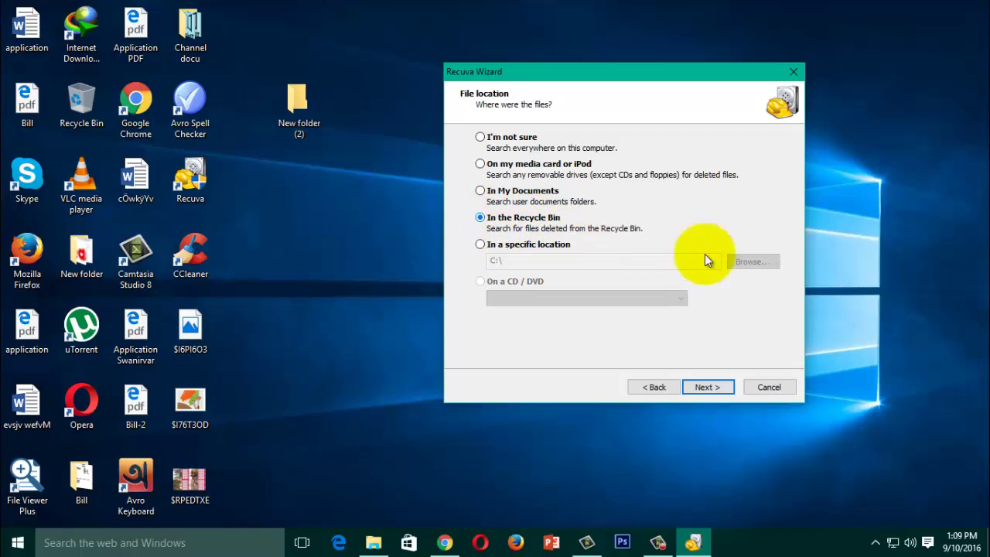
left_click(710, 388)
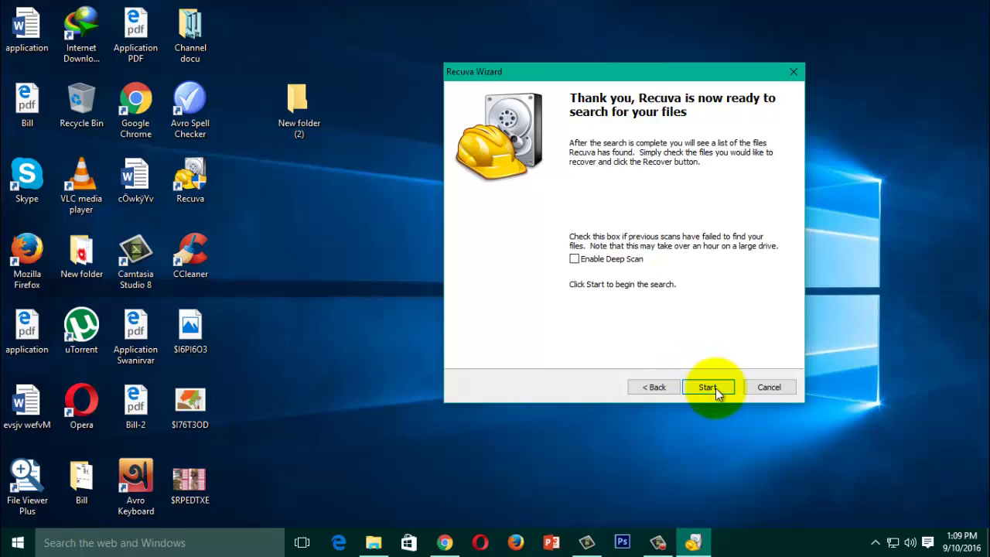
left_click(708, 387)
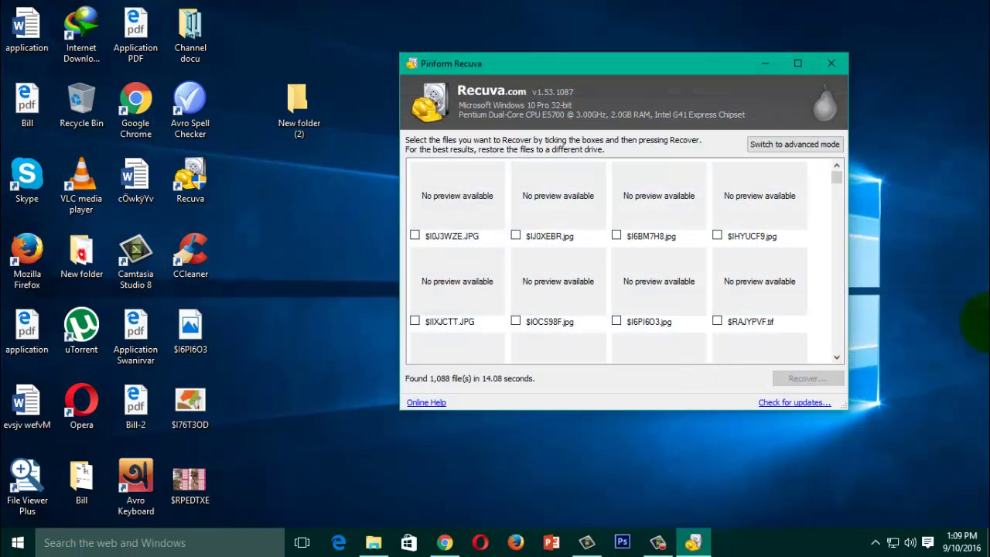
Mark $RWNMQCF.jpg, $R9T9KQA.JPG and $RBRA1TB.jpg for recovery and bring up the choice of recovery location
left_click_drag(838, 188, 837, 256)
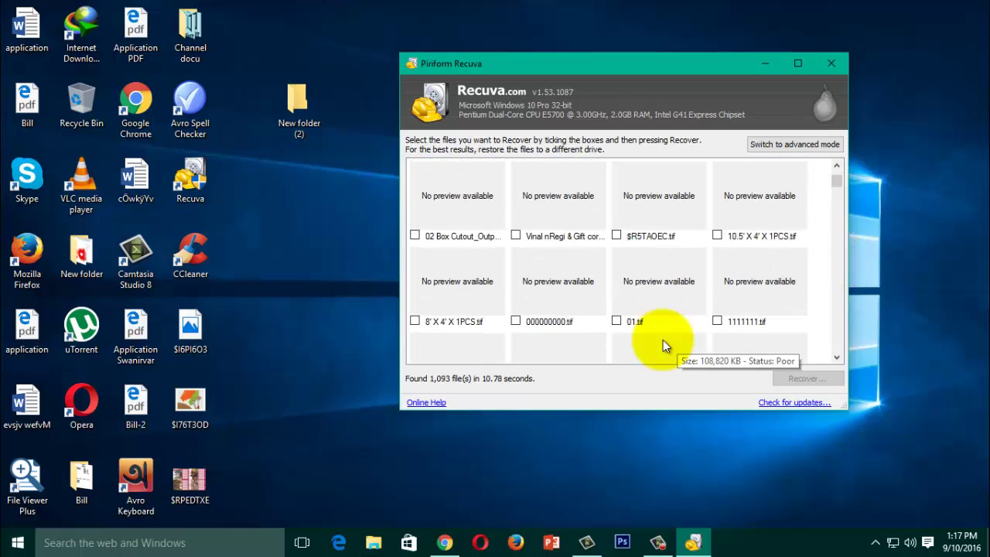
scroll(663, 339, "up", 2)
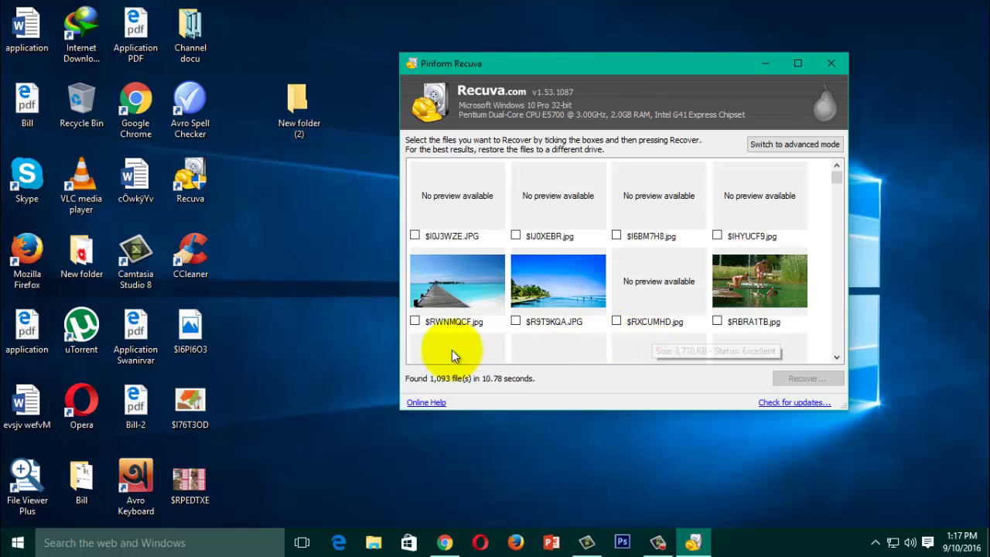
left_click(416, 322)
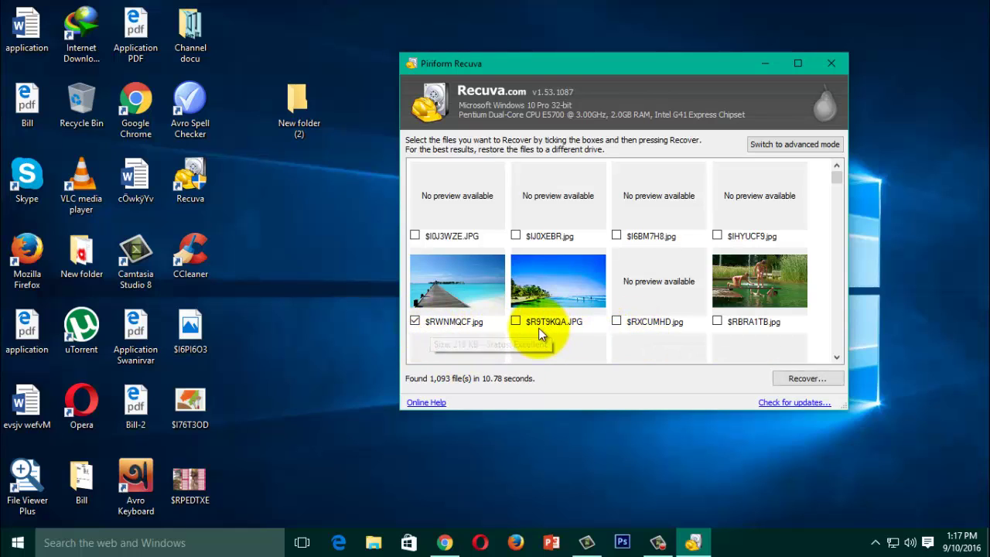
left_click(518, 323)
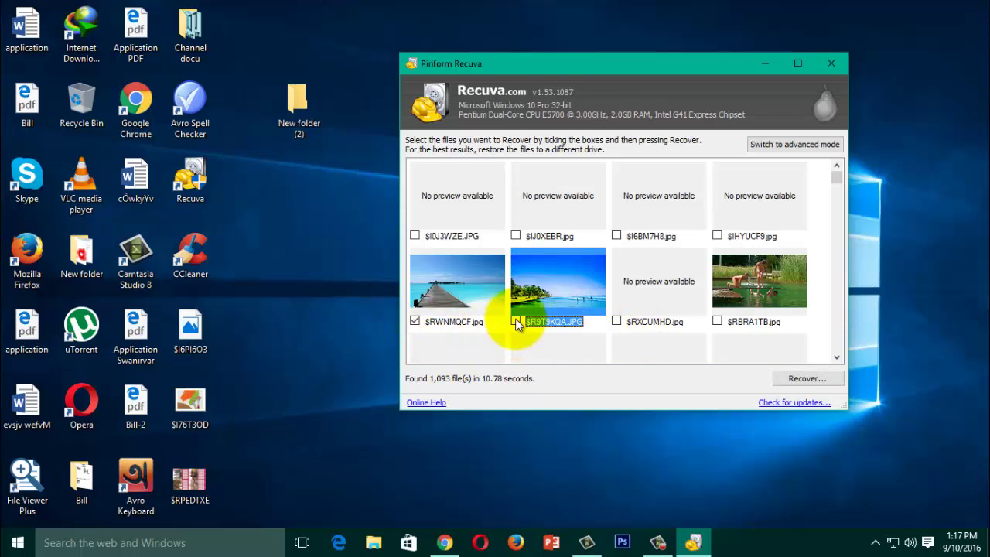
left_click(718, 321)
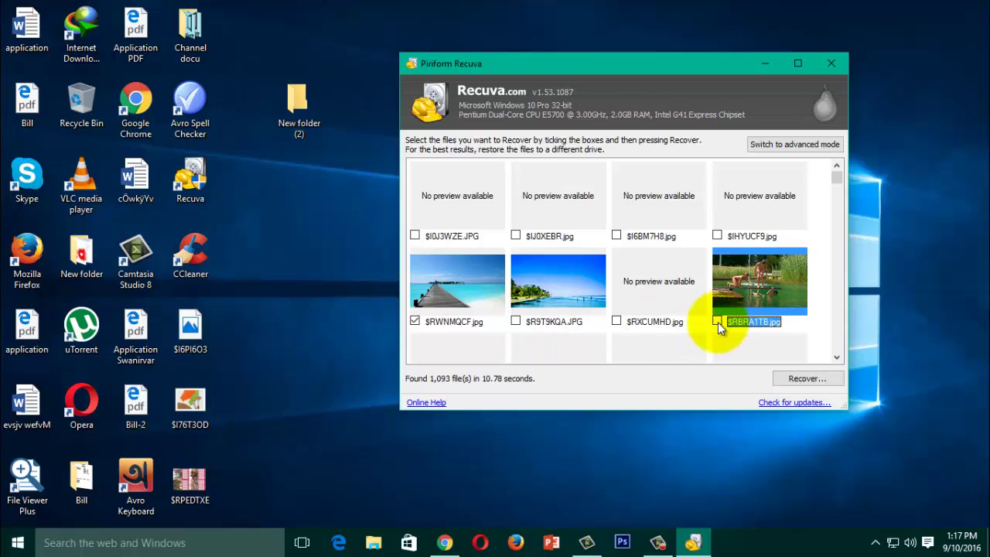
left_click(516, 321)
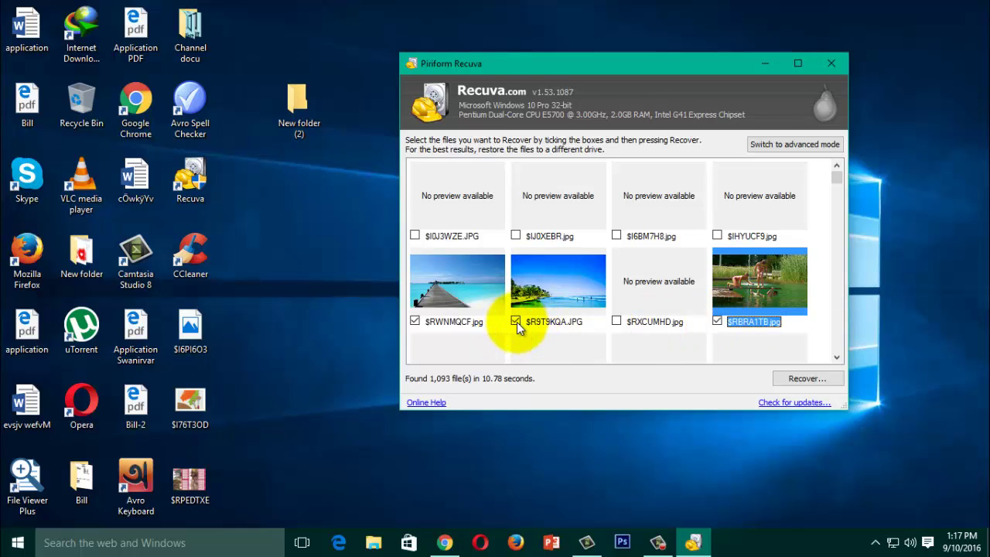
left_click(817, 381)
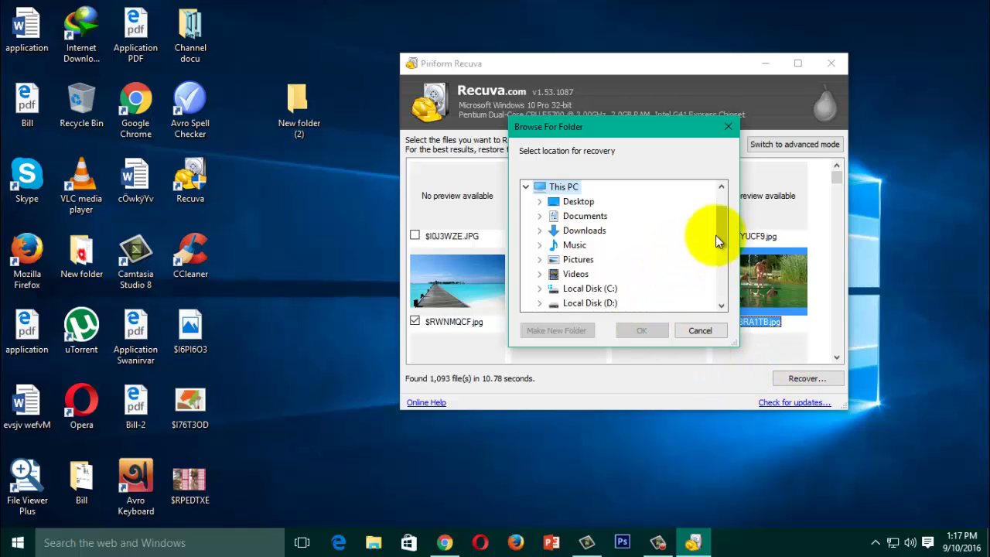
left_click_drag(720, 222, 721, 263)
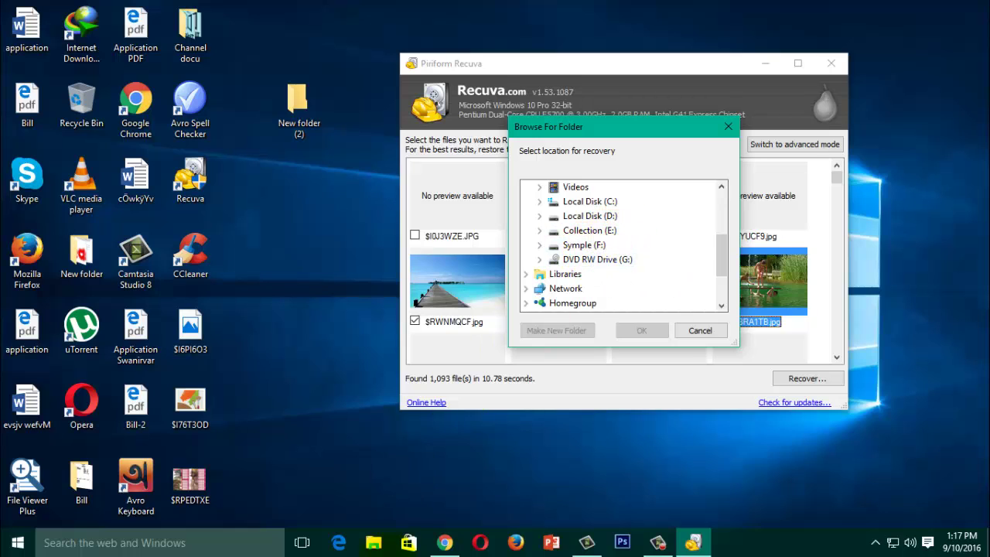
In File Explorer, create a folder named Recover on Local Disk (D:) and merge it with the existing recover folder
left_click(373, 540)
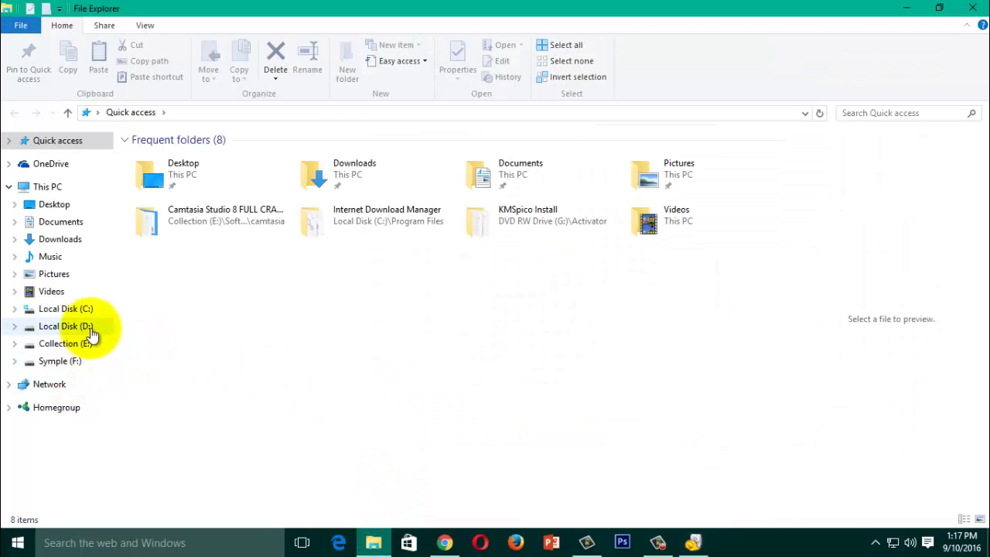
left_click(86, 327)
right_click(661, 243)
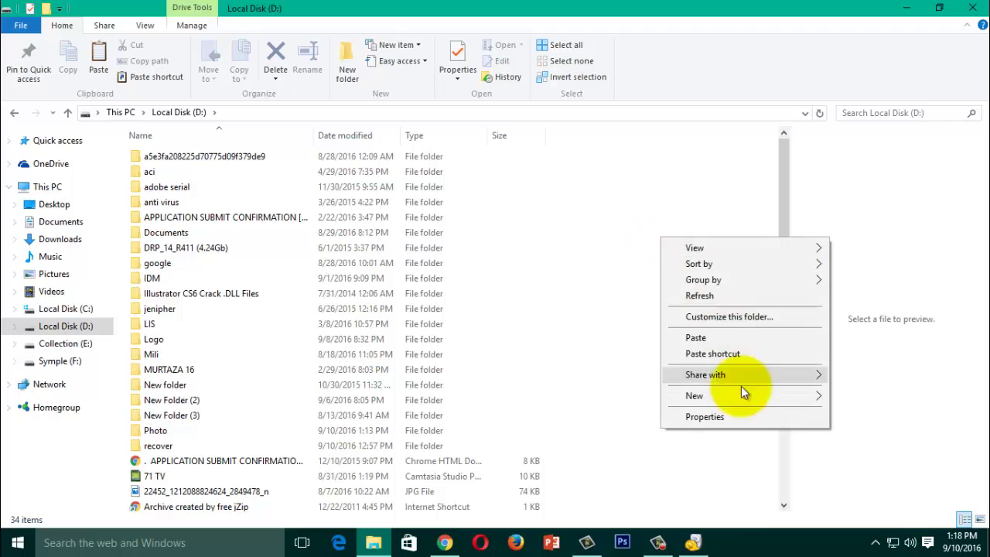
mouse_move(758, 398)
left_click(530, 247)
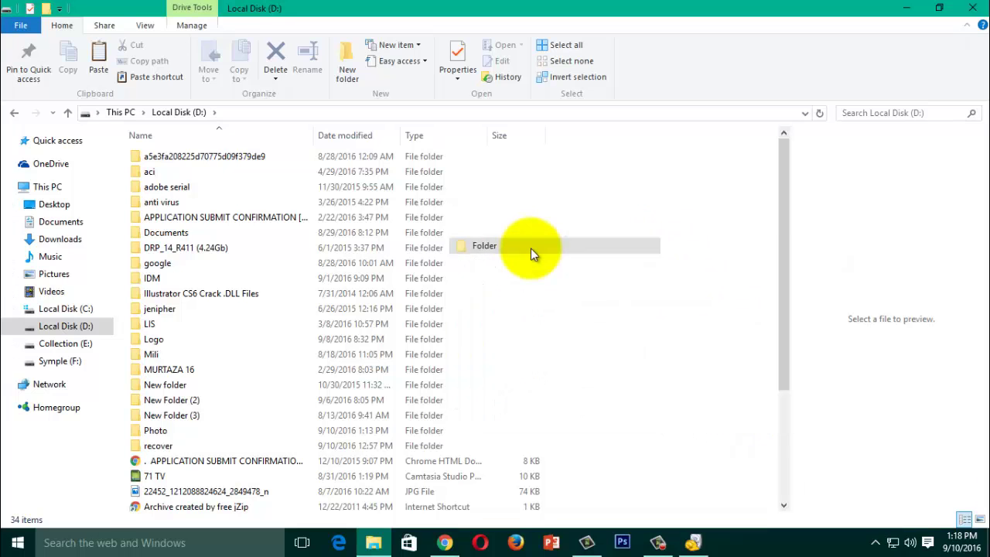
type("Recover")
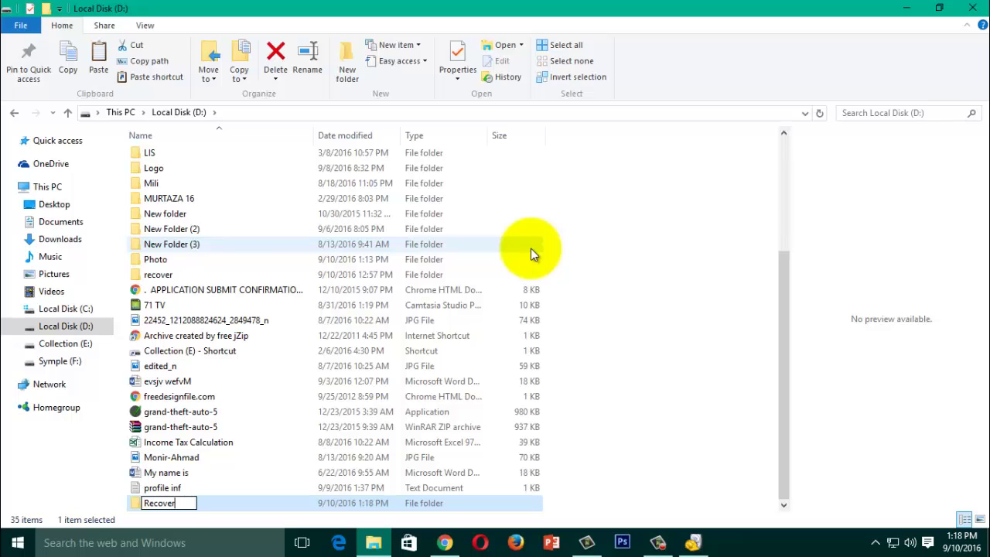
left_click(644, 254)
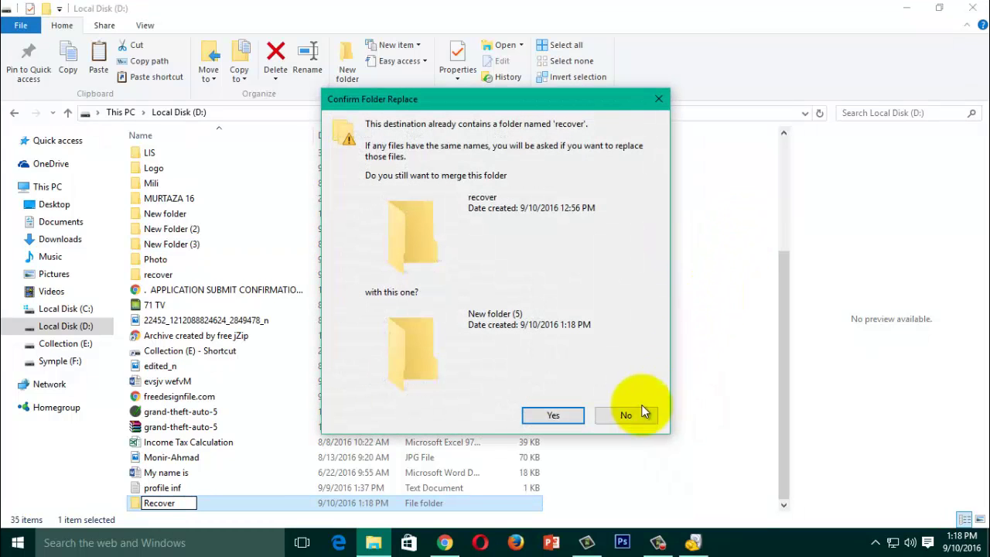
left_click(570, 417)
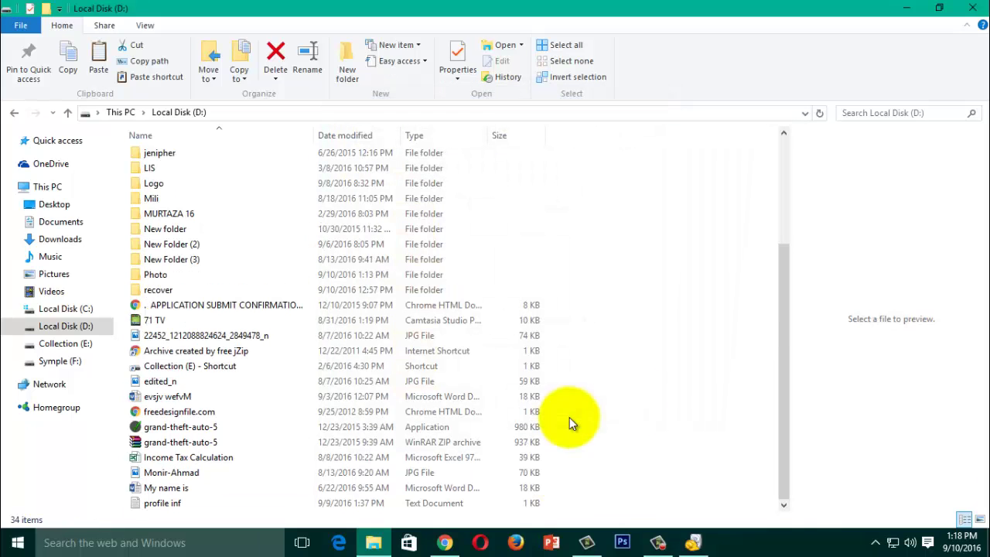
In Recuva, recover the marked pictures into the recover folder on Local Disk (D:), accepting the same drive, and close the program
left_click(909, 9)
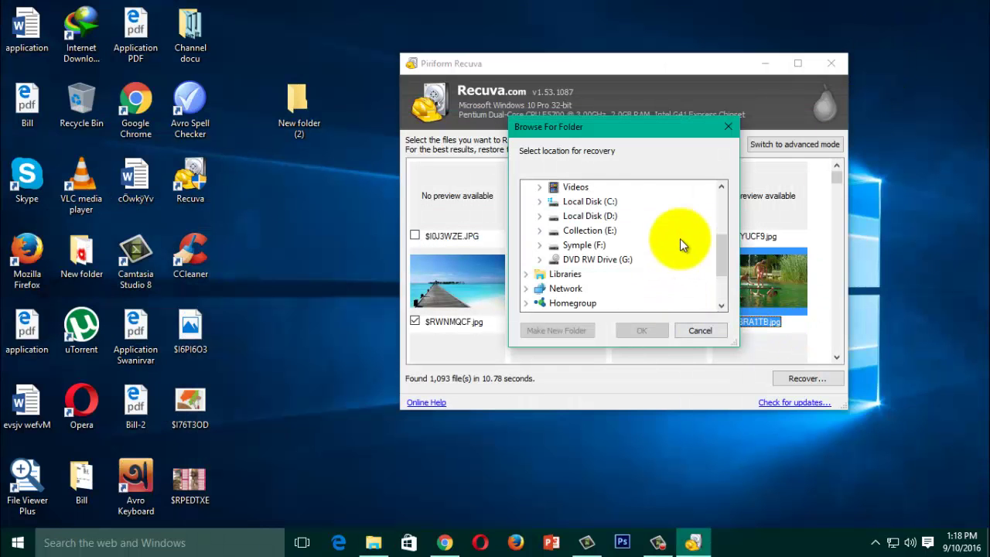
double_click(590, 216)
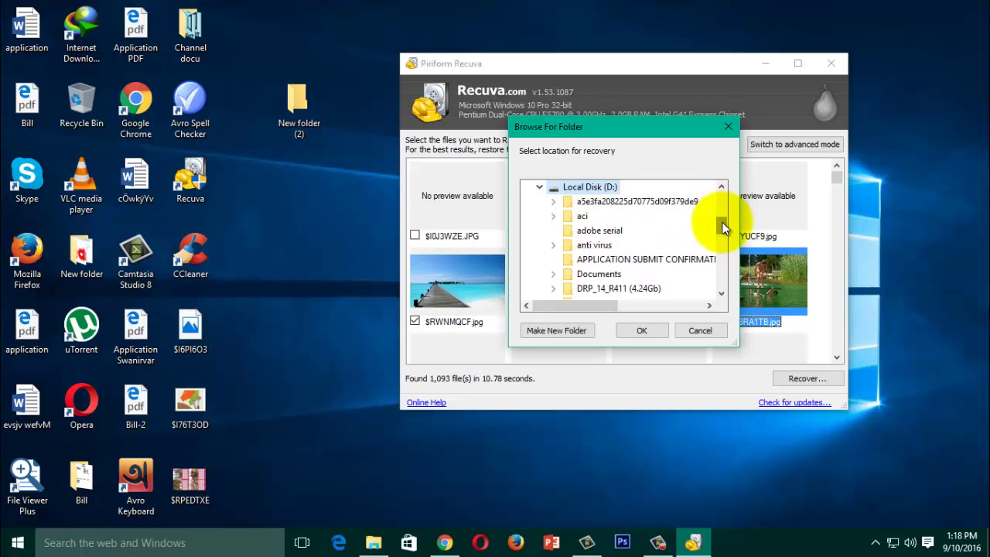
left_click_drag(722, 225, 722, 258)
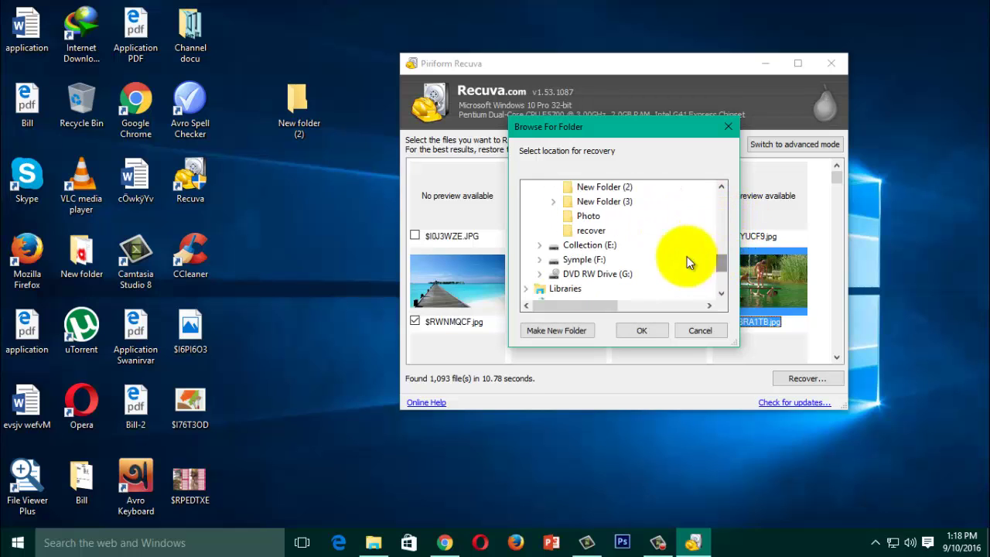
left_click(591, 231)
left_click(645, 332)
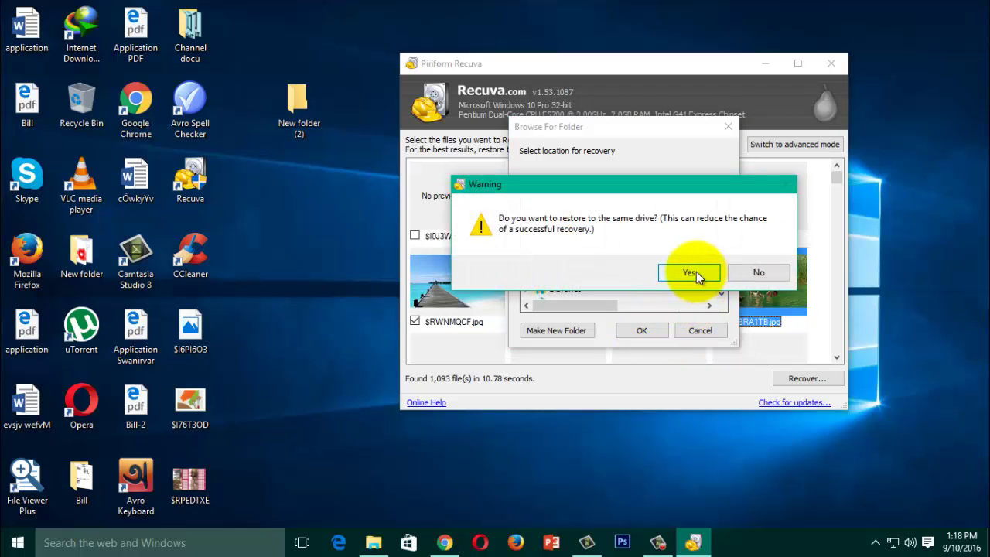
left_click(691, 273)
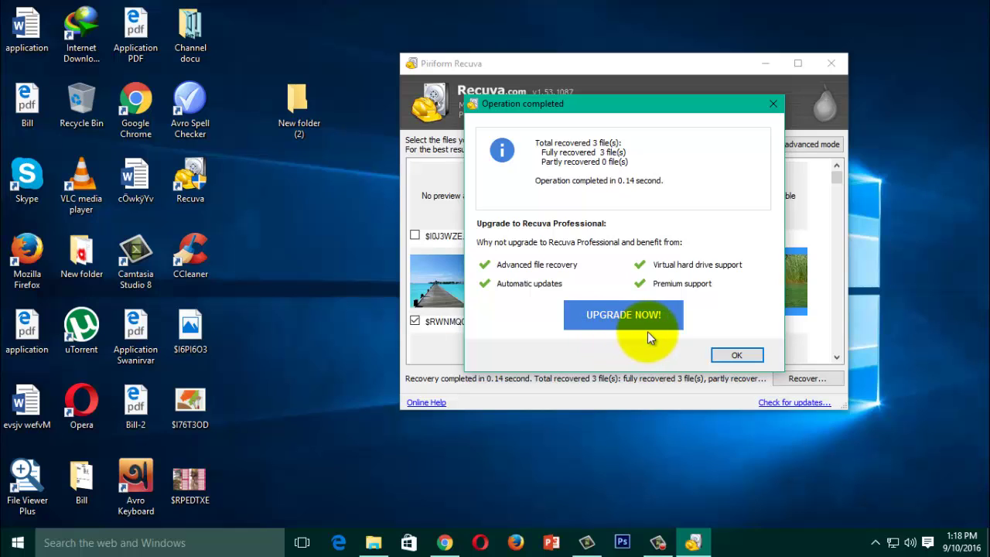
left_click(741, 356)
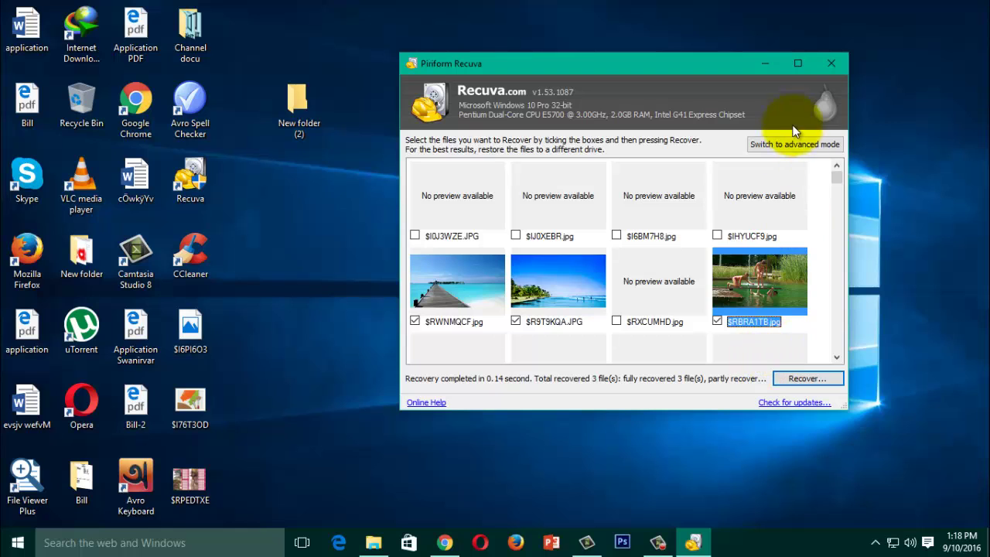
left_click(838, 65)
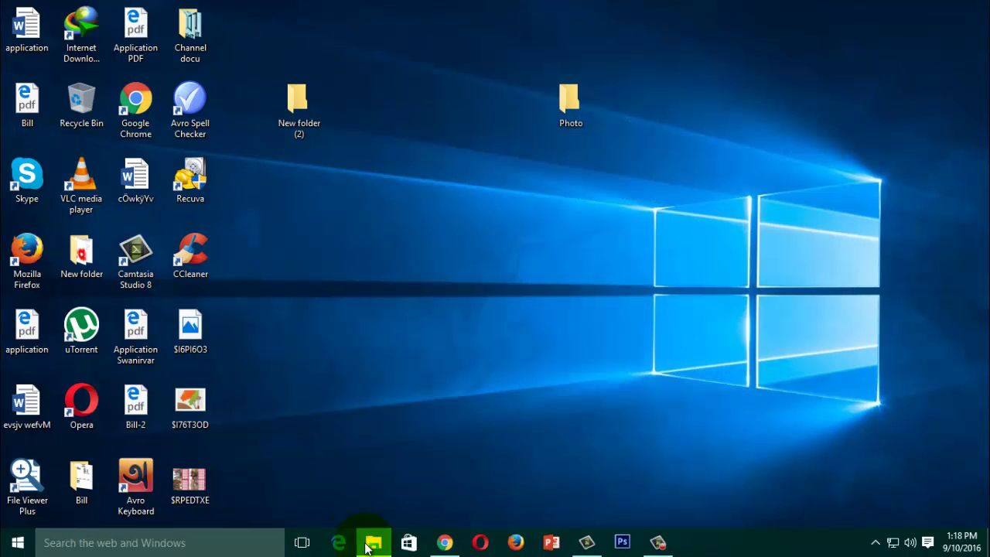
In File Explorer, open the recover folder on Local Disk (D:) and select all its pictures to check the recovered files
mouse_move(372, 542)
left_click(372, 428)
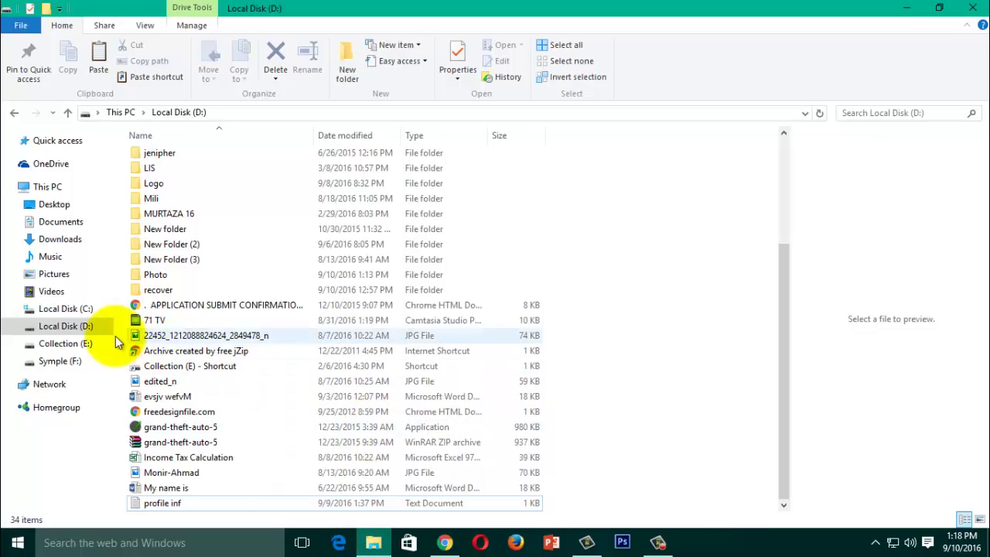
left_click(49, 326)
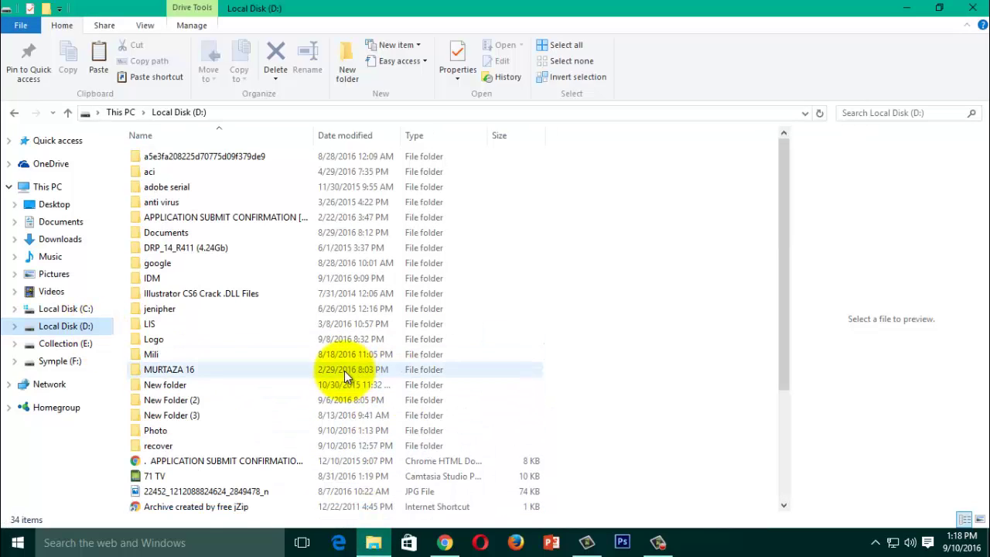
double_click(184, 445)
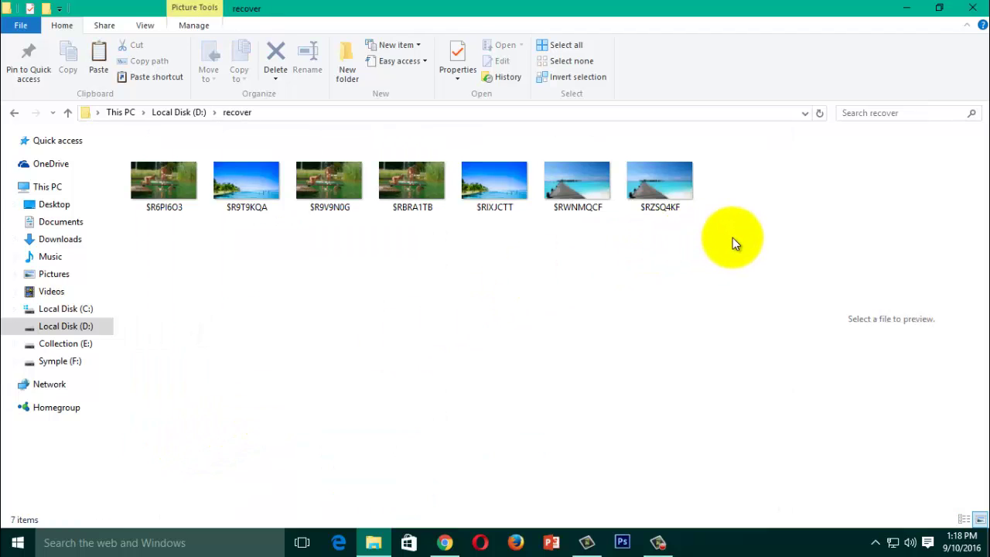
left_click_drag(748, 238, 228, 203)
left_click(663, 260)
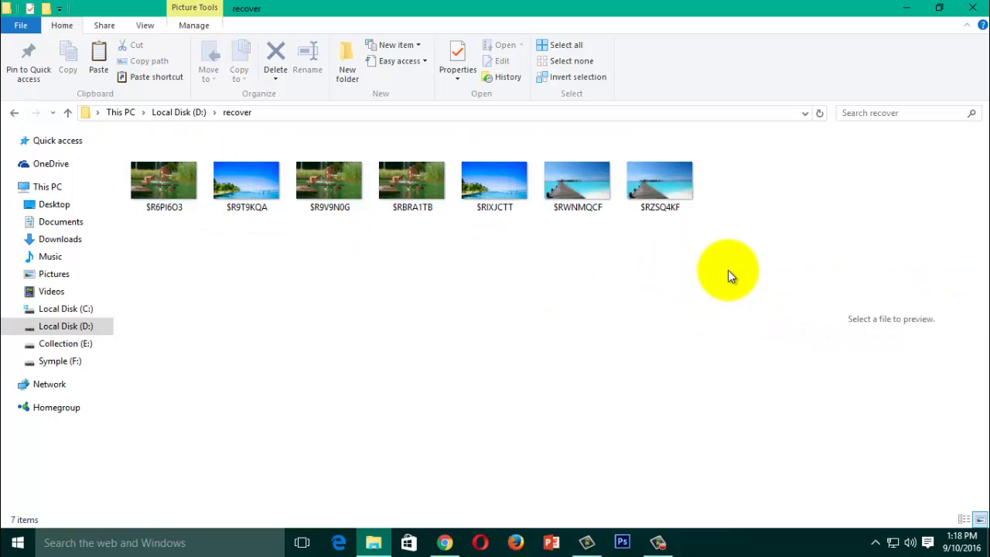
left_click_drag(780, 272, 170, 159)
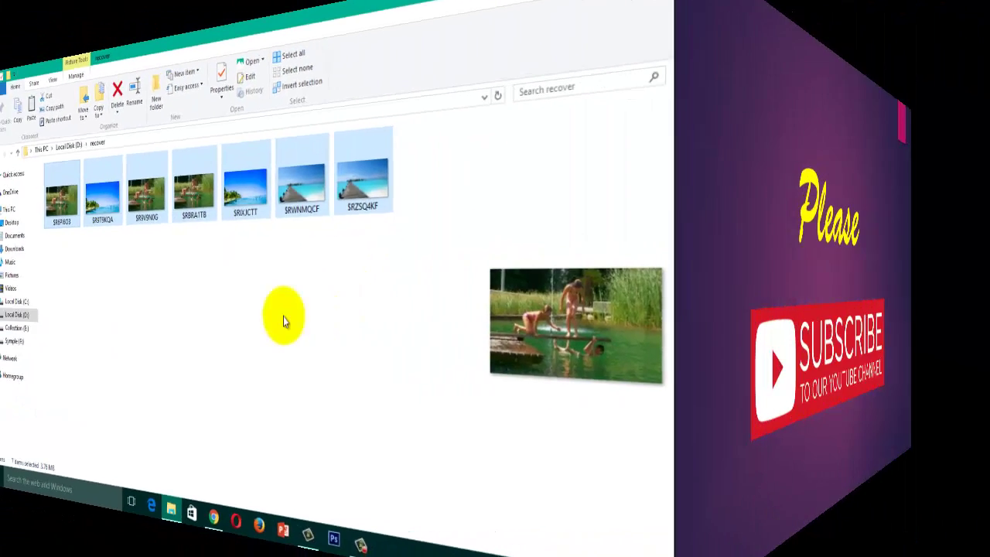